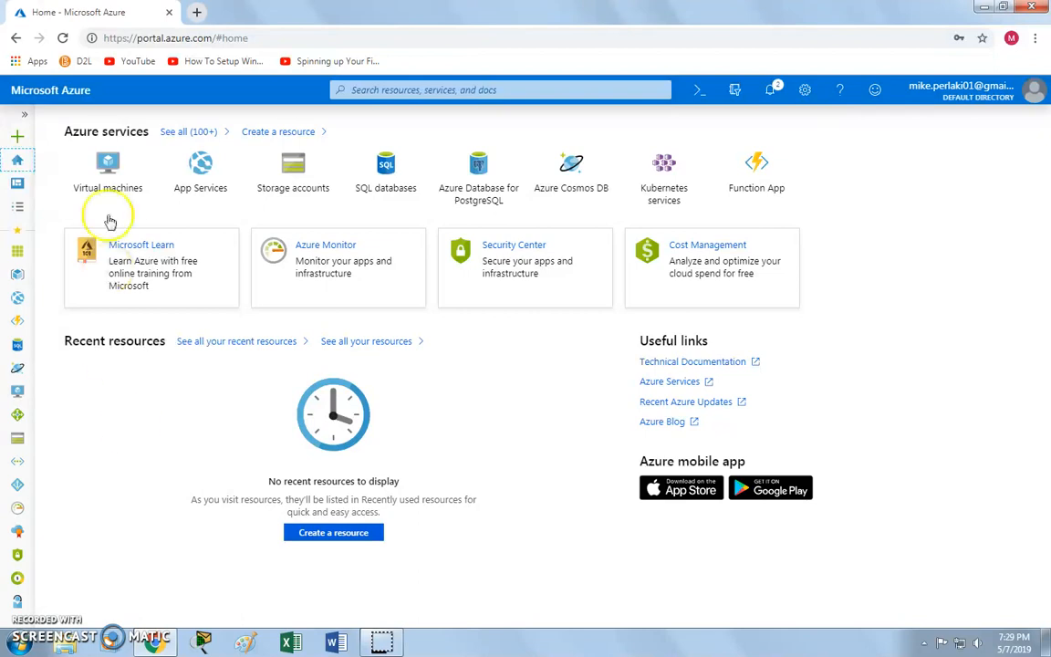
# Expand the portal's left sidebar so every service shows its full label.
pyautogui.moveTo(133, 38); pyautogui.dragTo(291, 38)
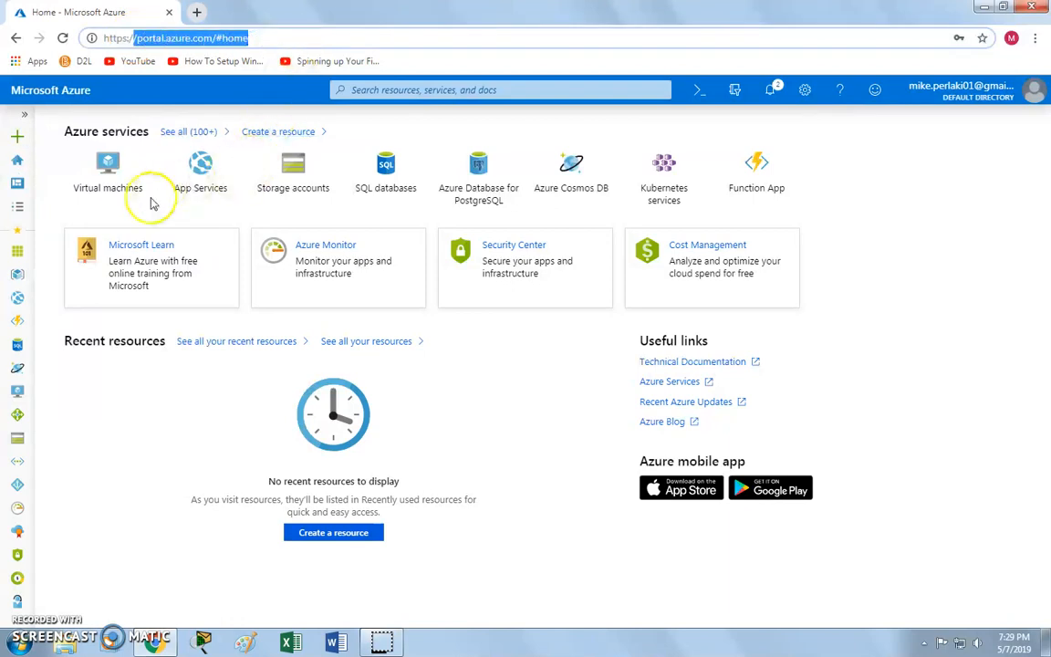
pyautogui.click(136, 361)
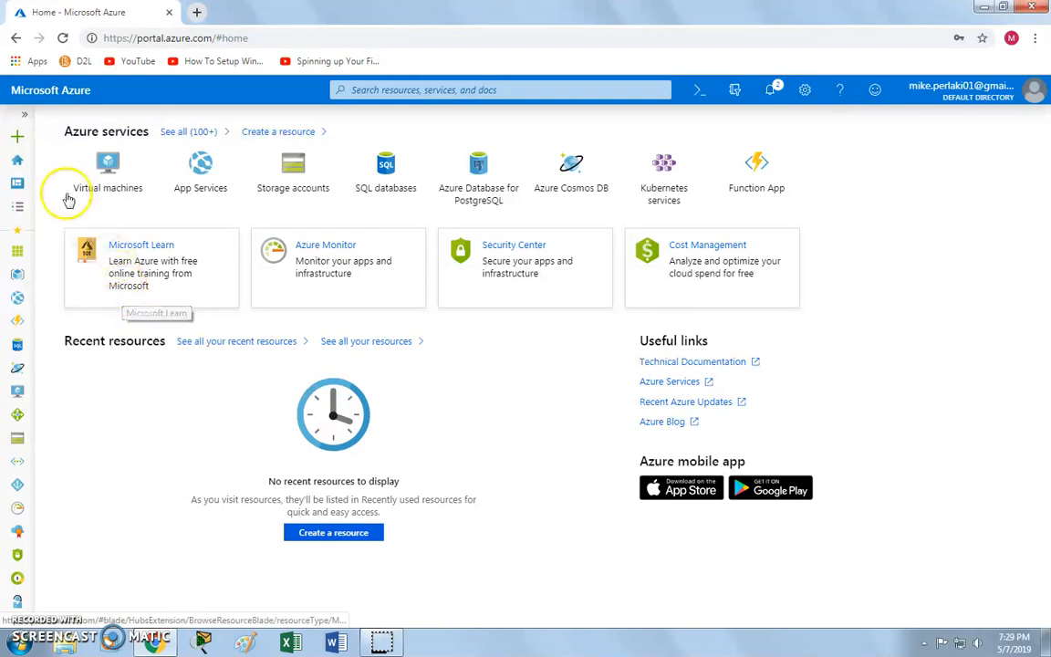
pyautogui.click(21, 119)
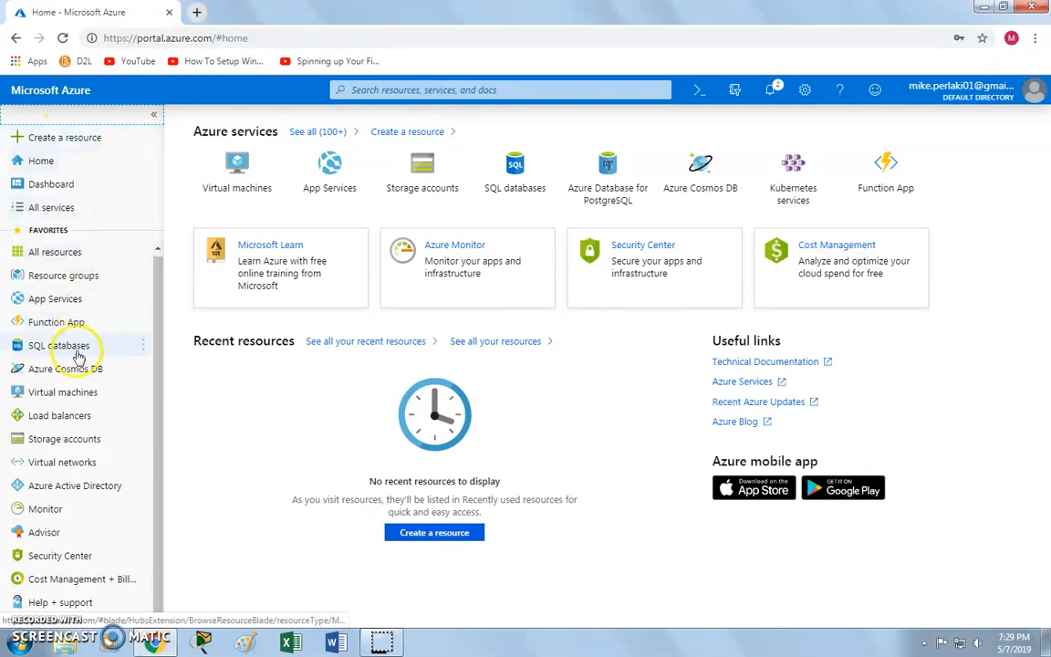
# Go to the empty Virtual machines list and start creating a new virtual machine.
pyautogui.click(64, 393)
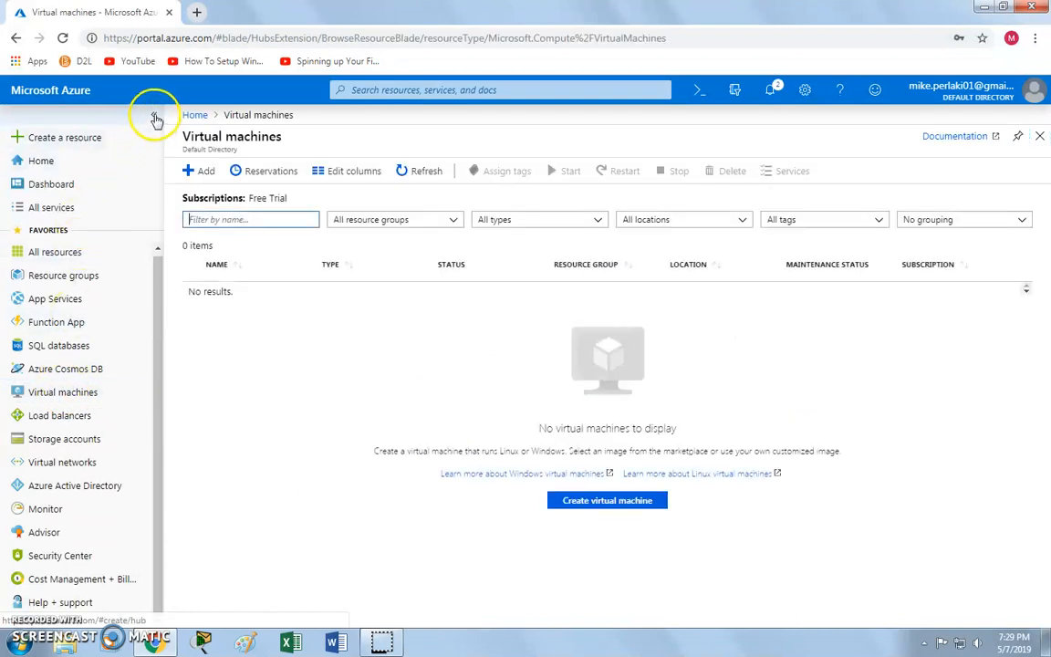
pyautogui.click(155, 119)
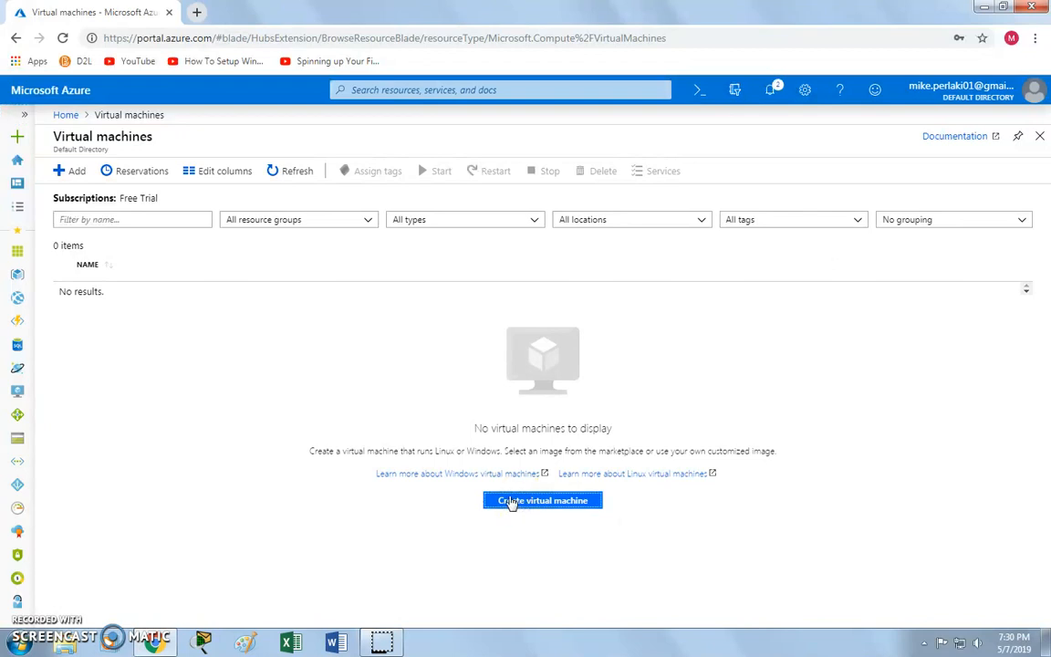
pyautogui.click(516, 504)
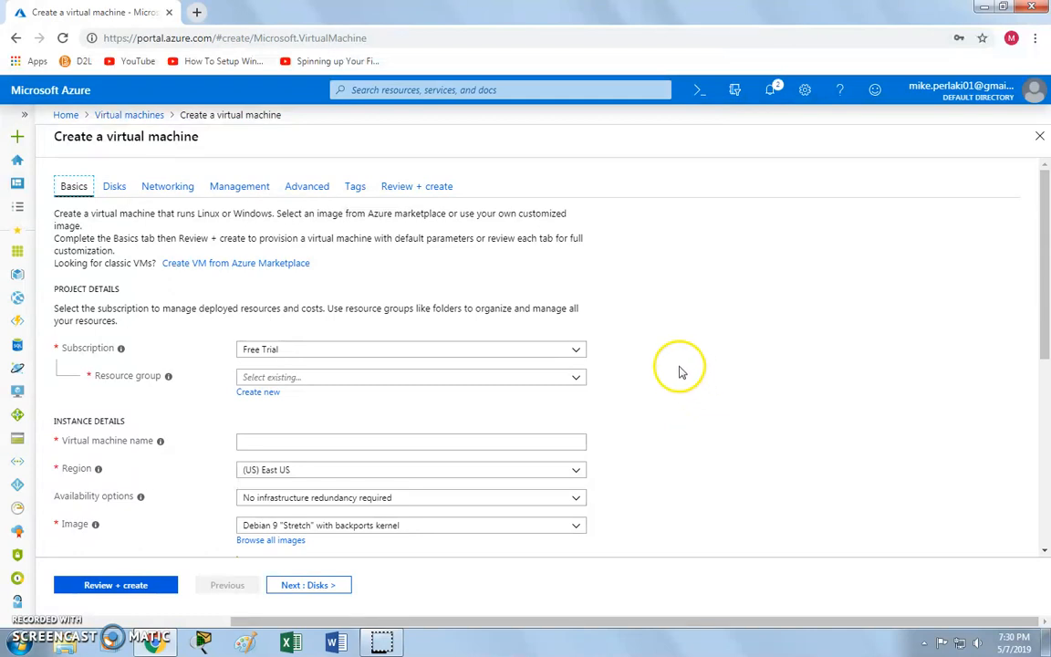
# Keep the Free Trial subscription and put the VM in the existing project resource group.
pyautogui.click(582, 351)
pyautogui.click(626, 349)
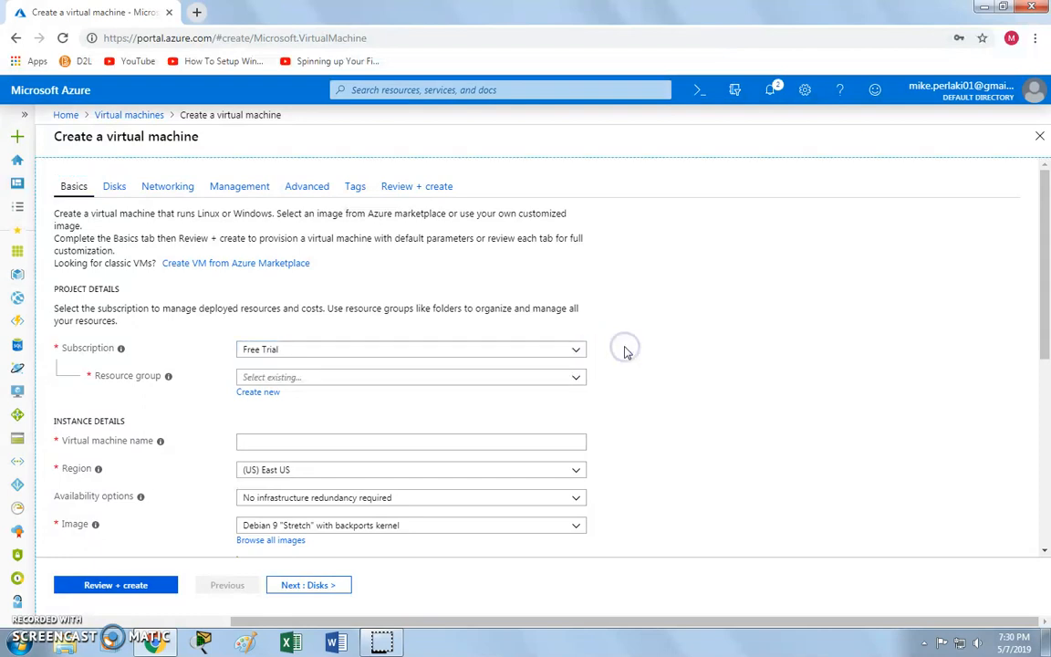
pyautogui.click(580, 380)
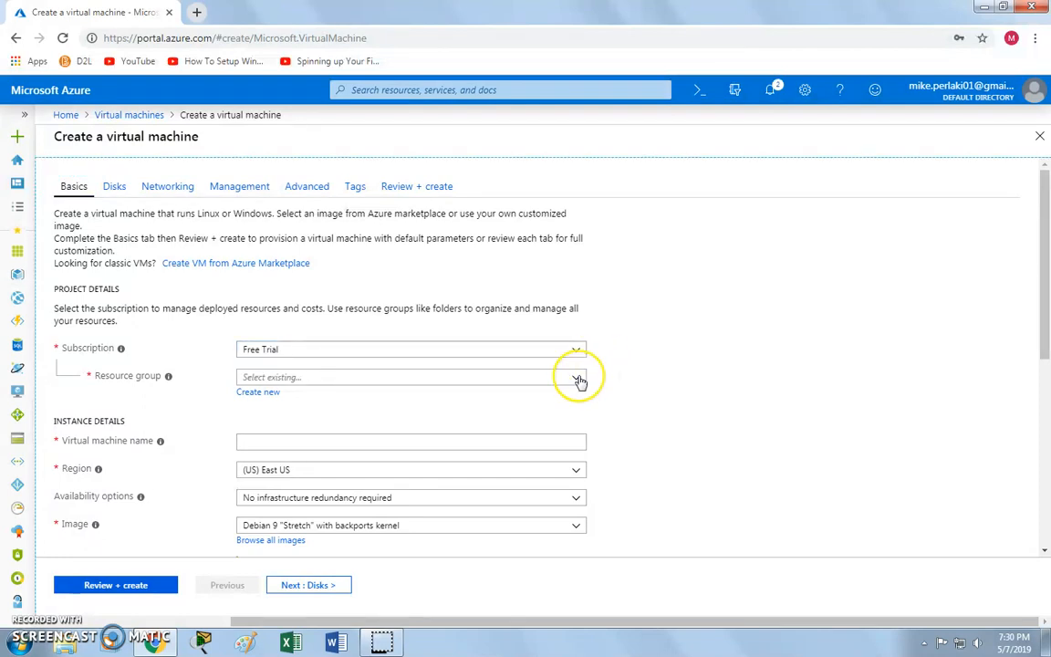
pyautogui.click(457, 375)
pyautogui.click(433, 375)
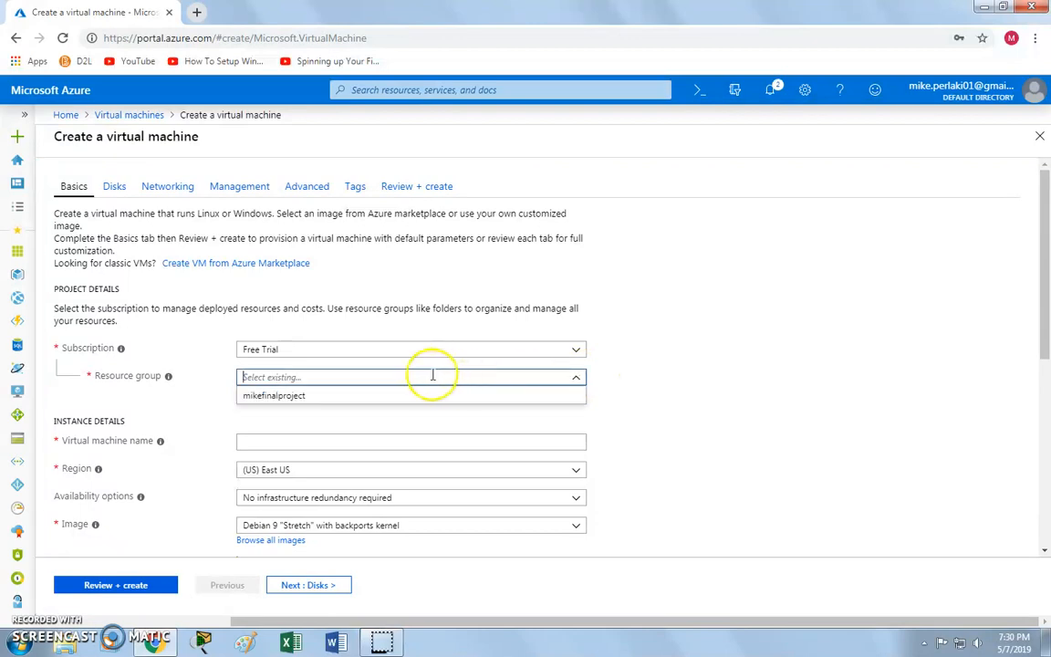
pyautogui.click(303, 396)
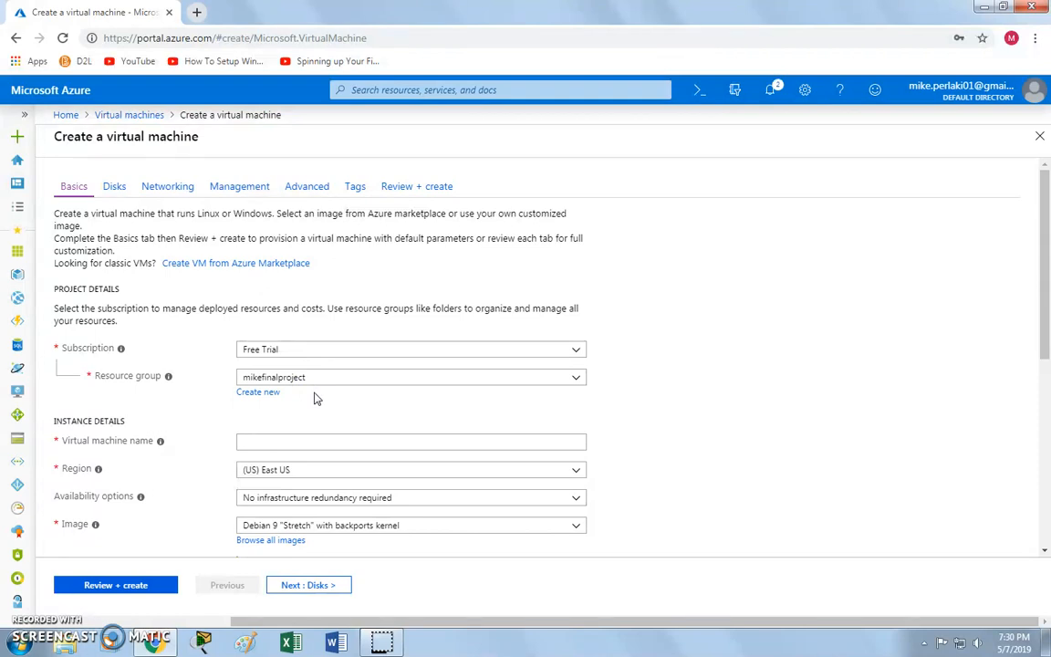
# Name the VM 'MikeFinalProject' and keep (US) East US as the region.
pyautogui.click(263, 442)
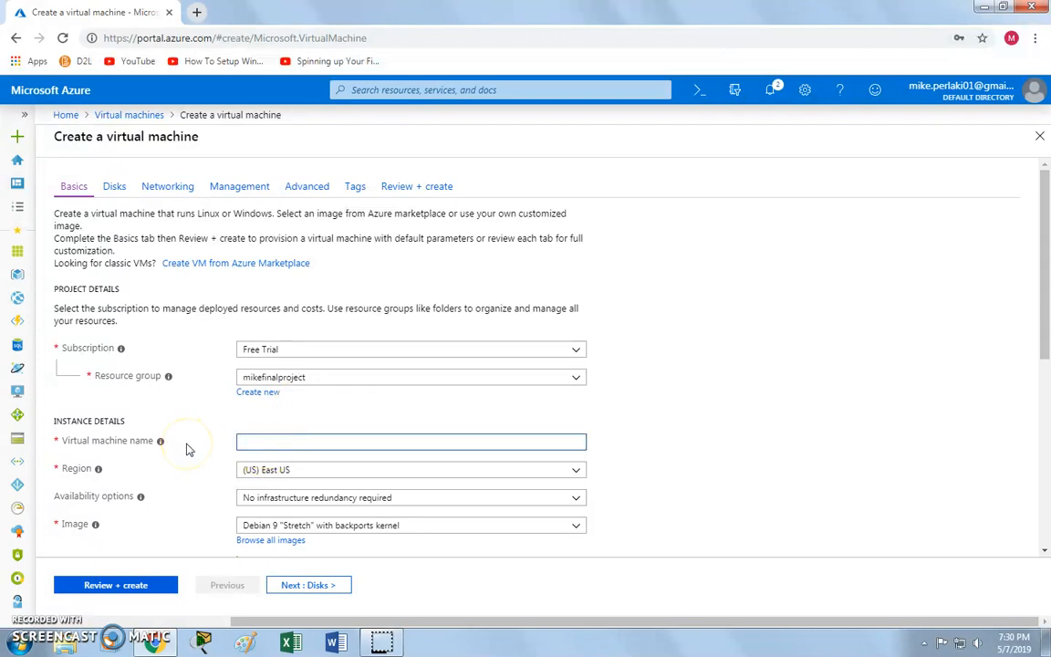
pyautogui.write('MikeFinal')
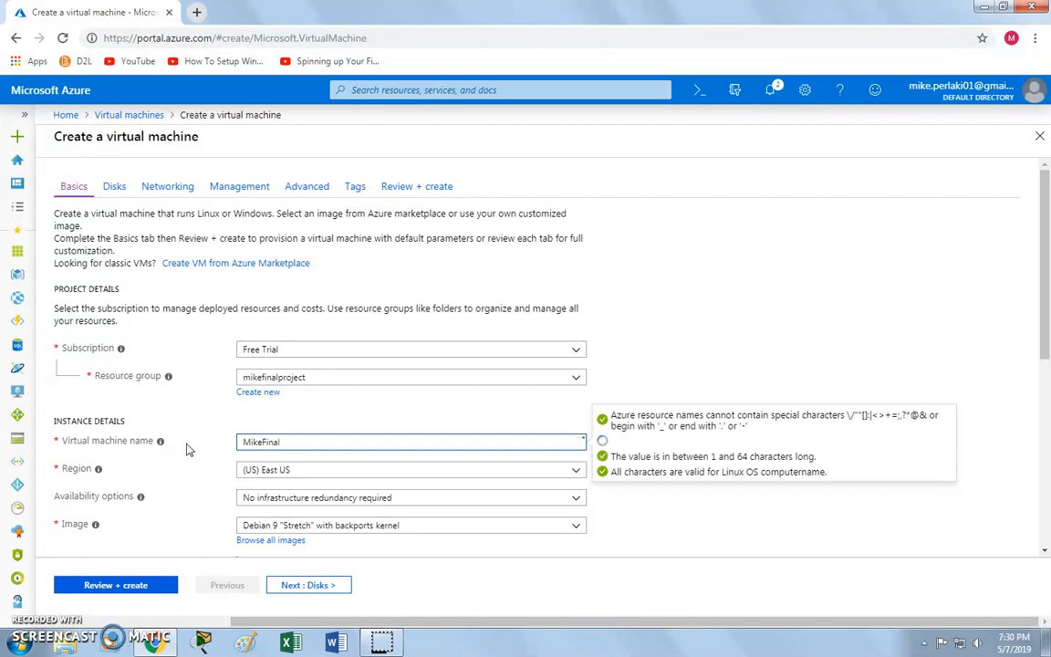
pyautogui.write('Project')
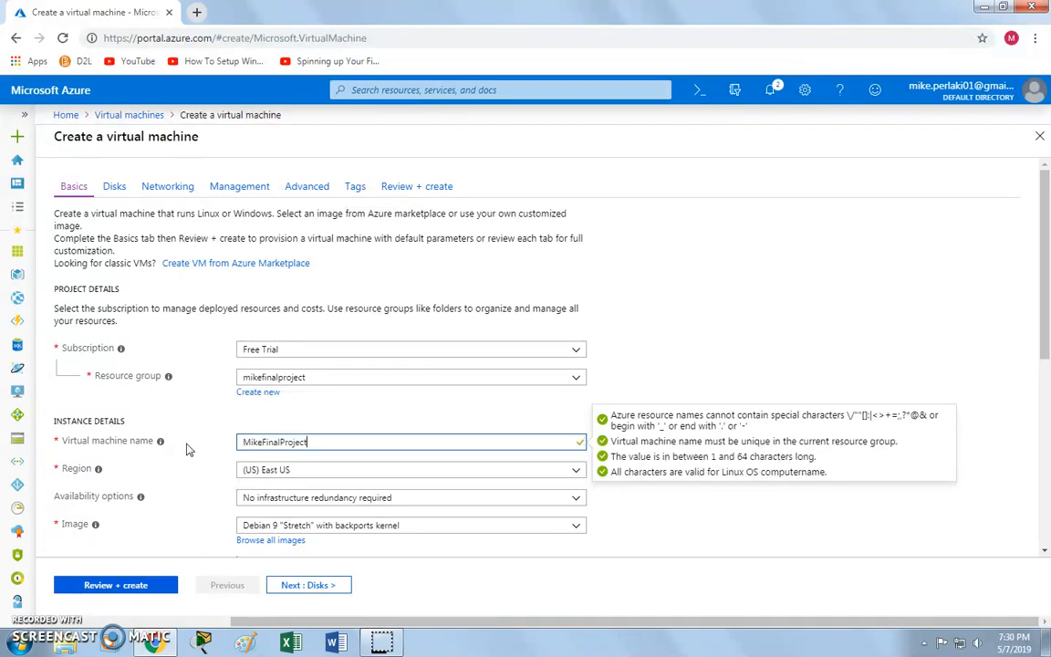
pyautogui.click(241, 442)
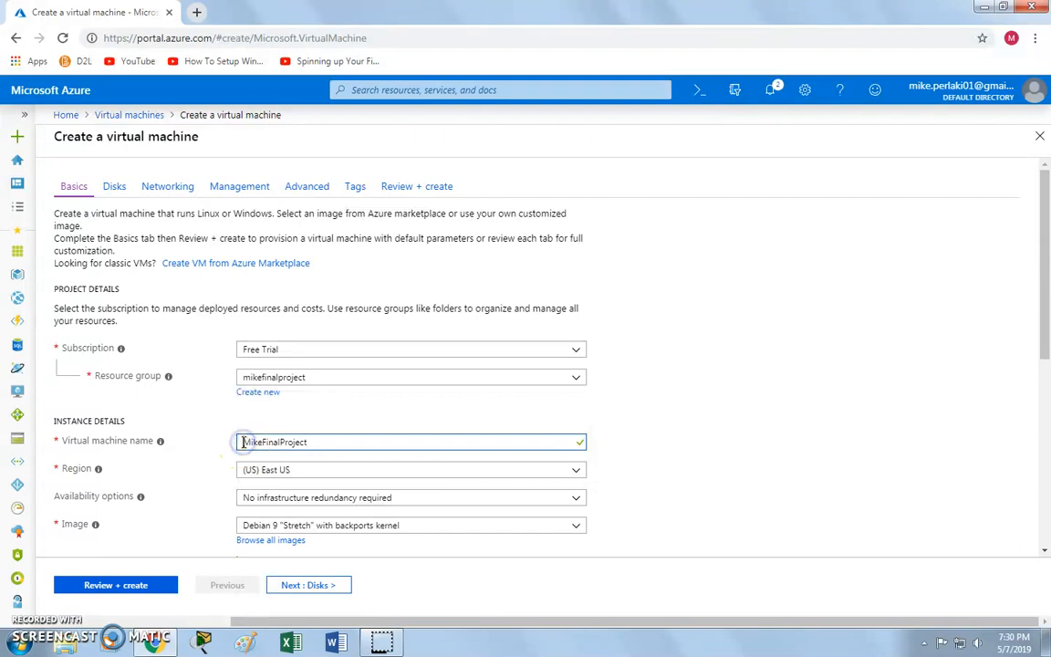
pyautogui.click(575, 475)
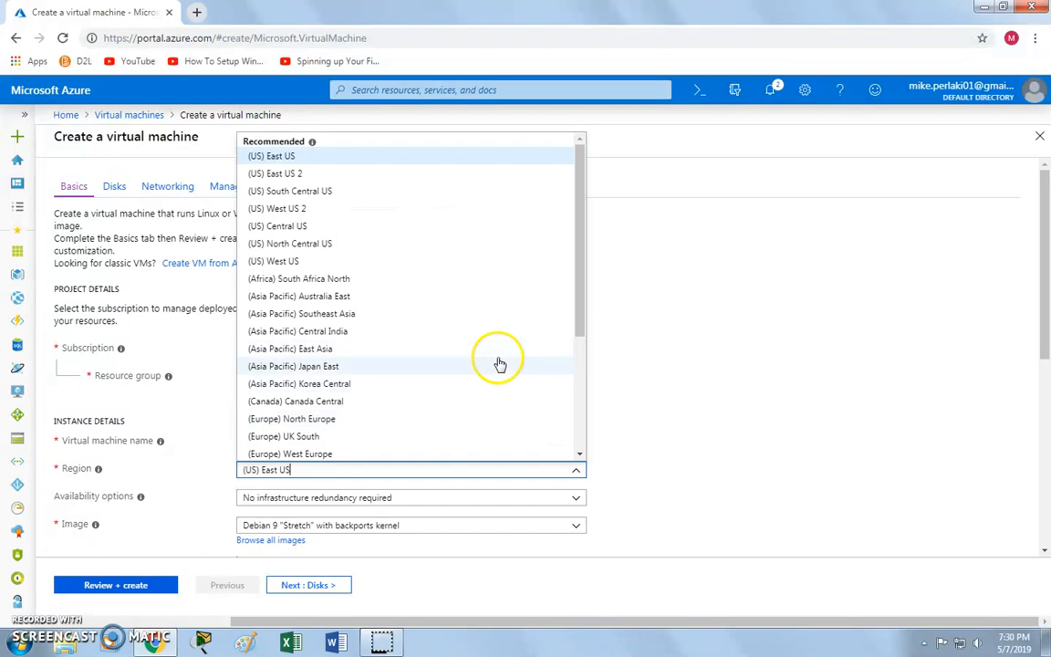
pyautogui.scroll(-3, 461, 232)
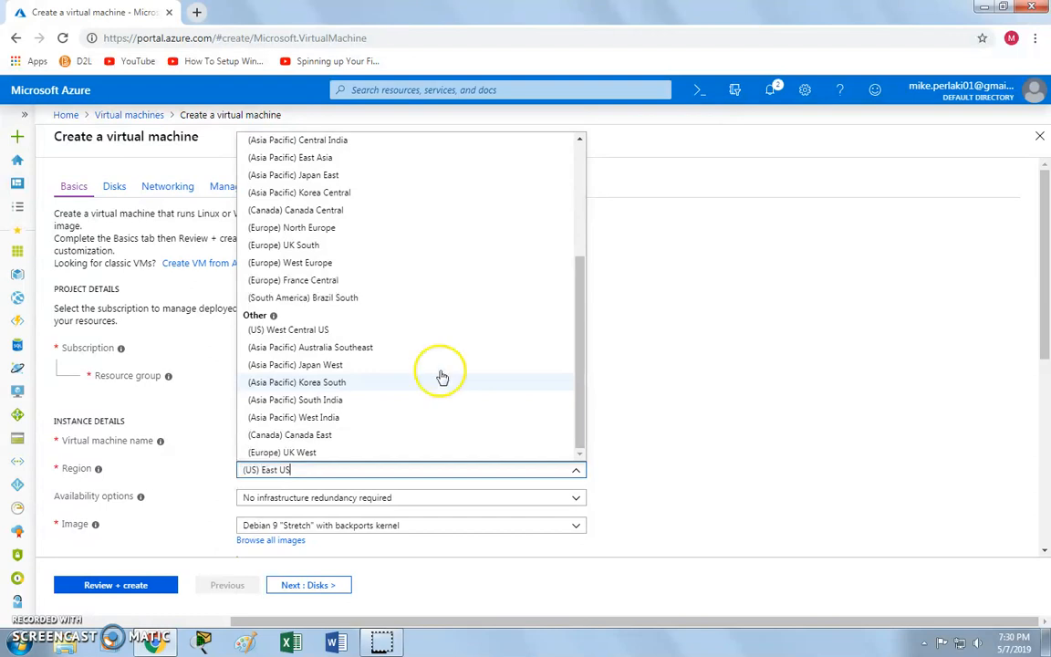
pyautogui.scroll(3, 444, 301)
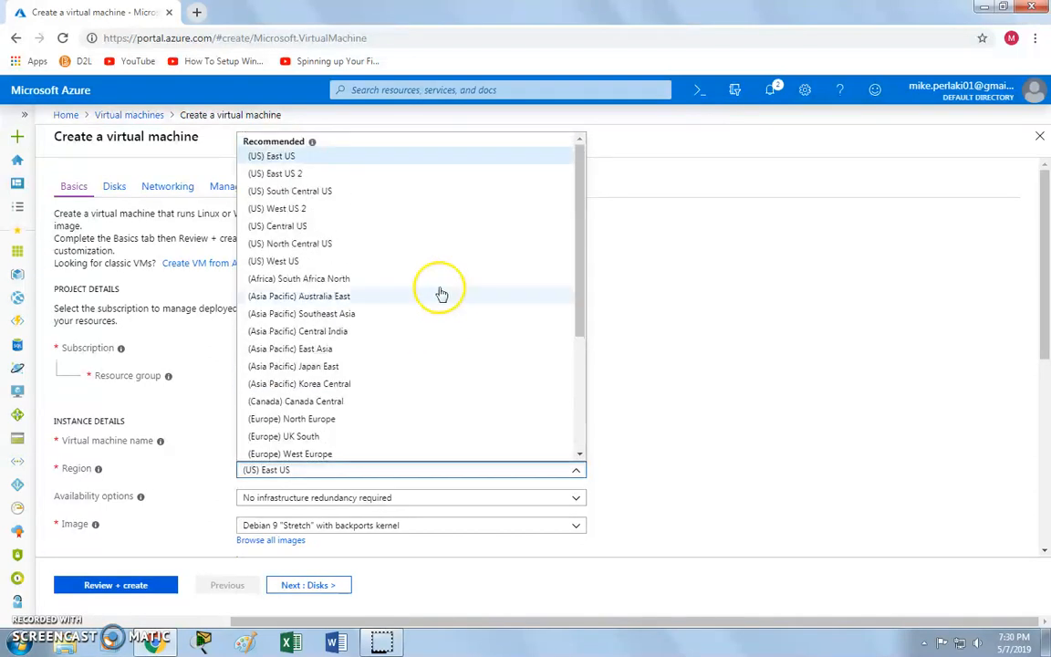
pyautogui.click(283, 158)
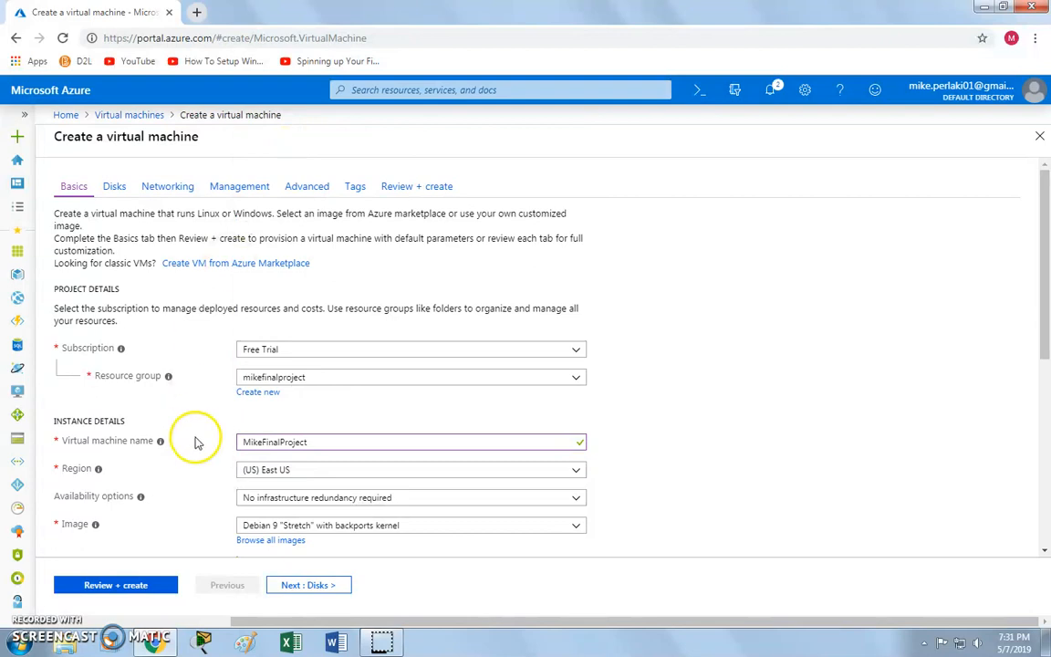
pyautogui.scroll(-2, 210, 479)
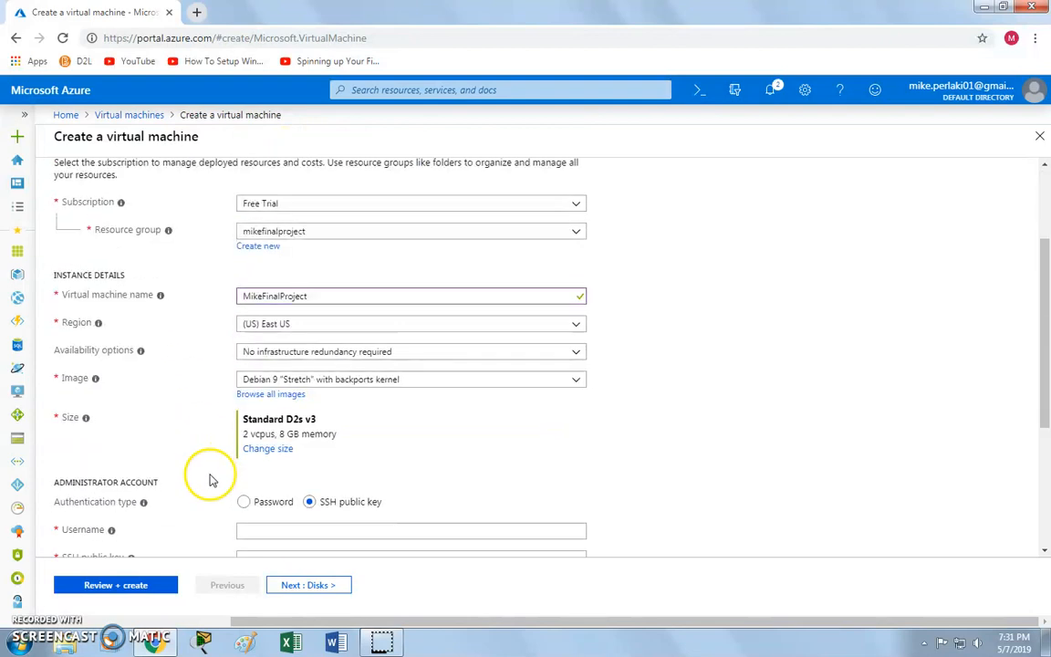
pyautogui.moveTo(141, 352)
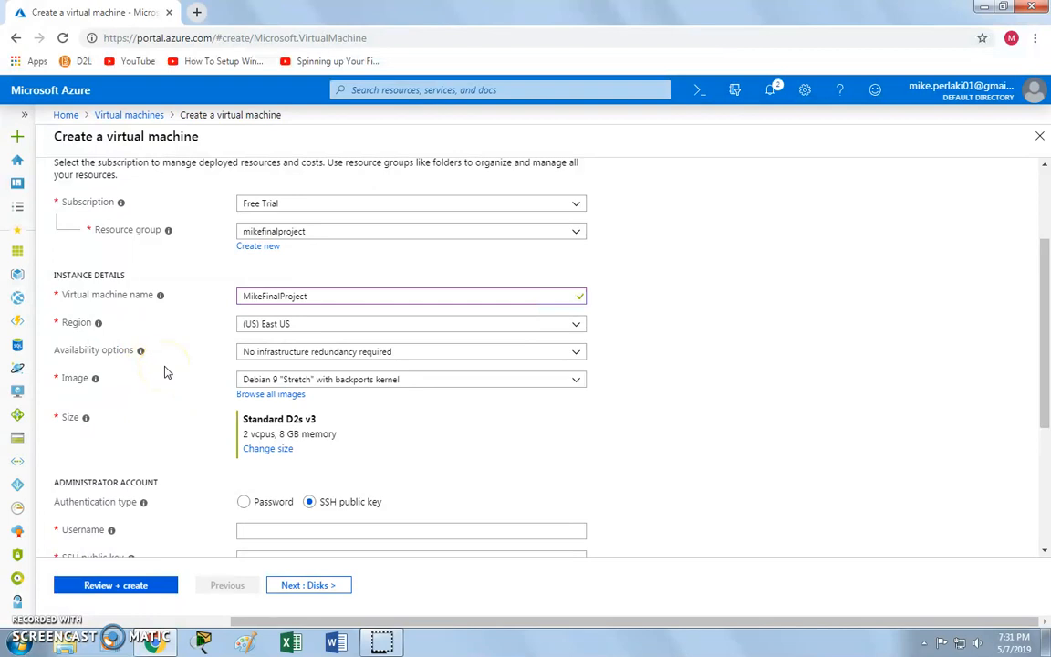
pyautogui.click(295, 354)
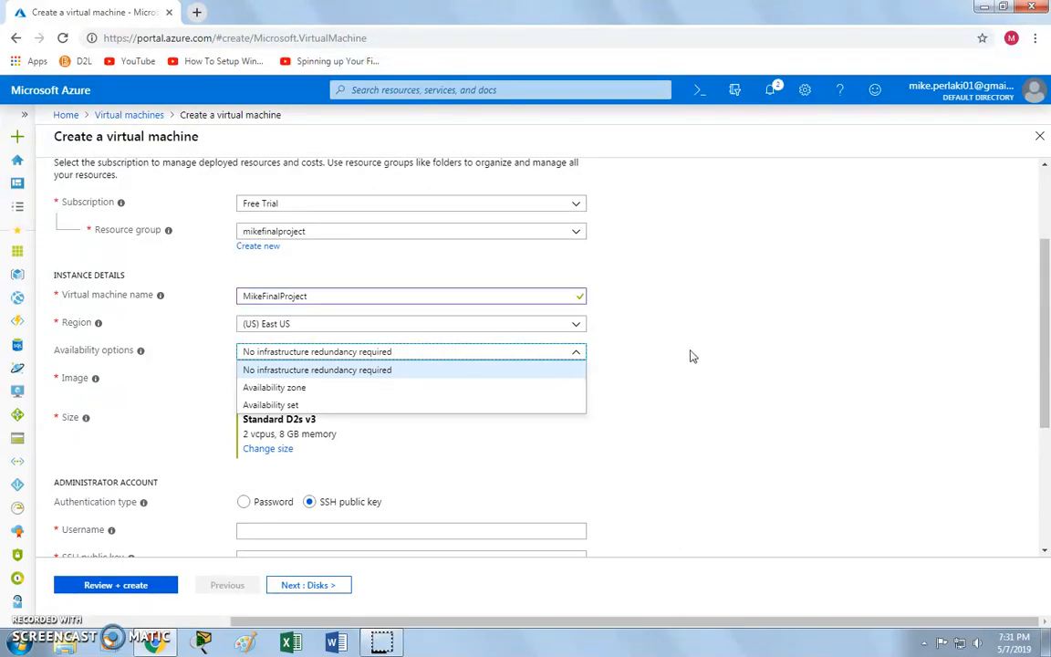
pyautogui.click(690, 356)
pyautogui.click(610, 365)
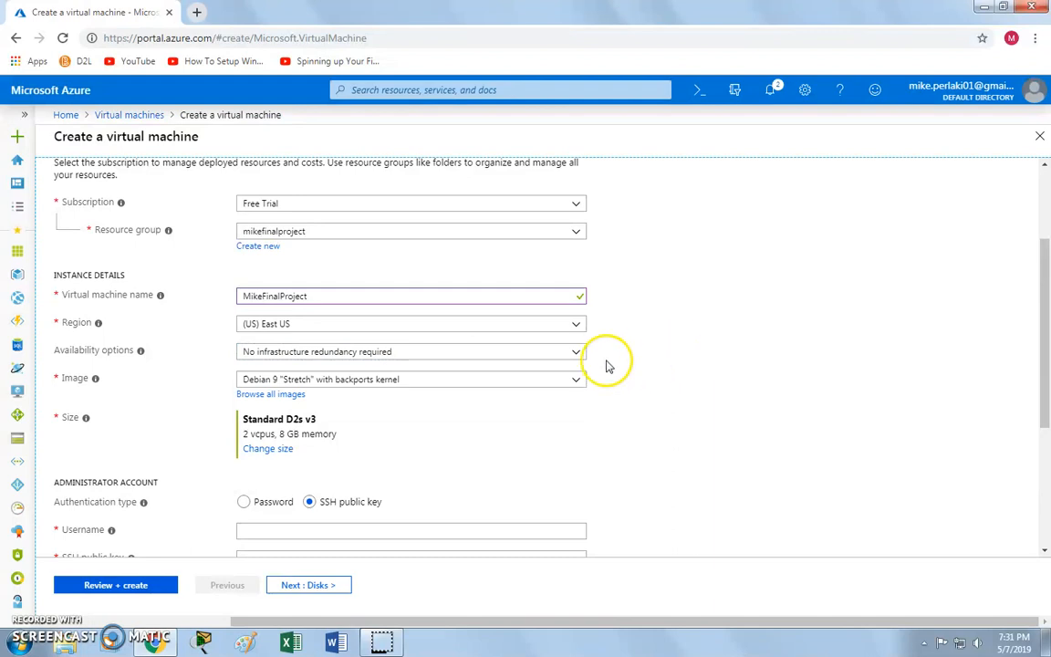
pyautogui.click(511, 384)
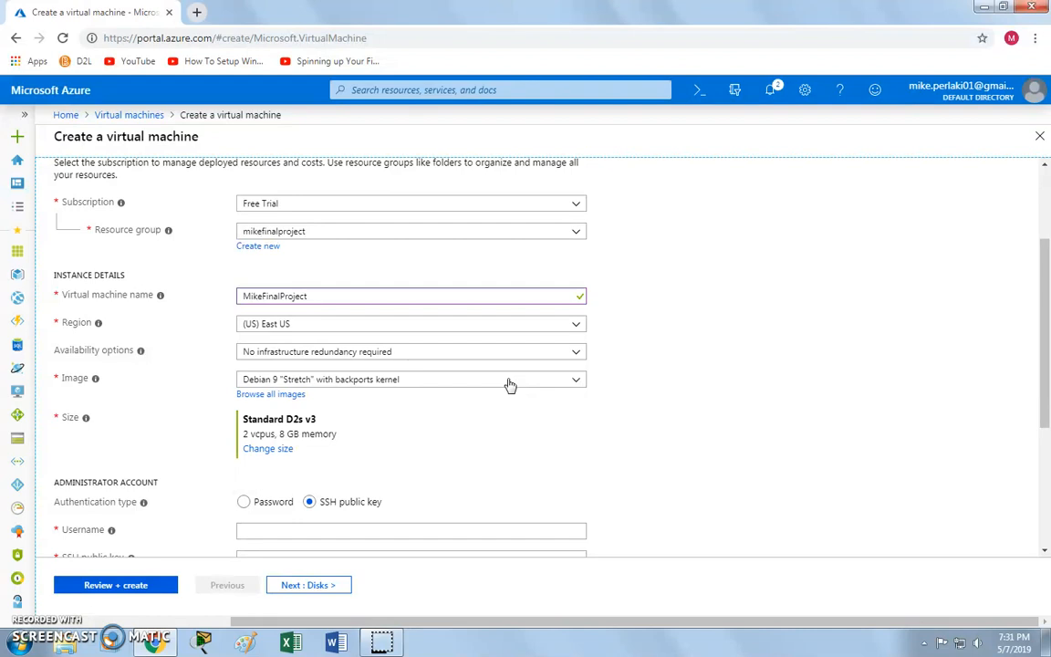
# Pick [smalldisk] Windows Server 2016 Datacenter from the full image catalogue.
pyautogui.click(290, 395)
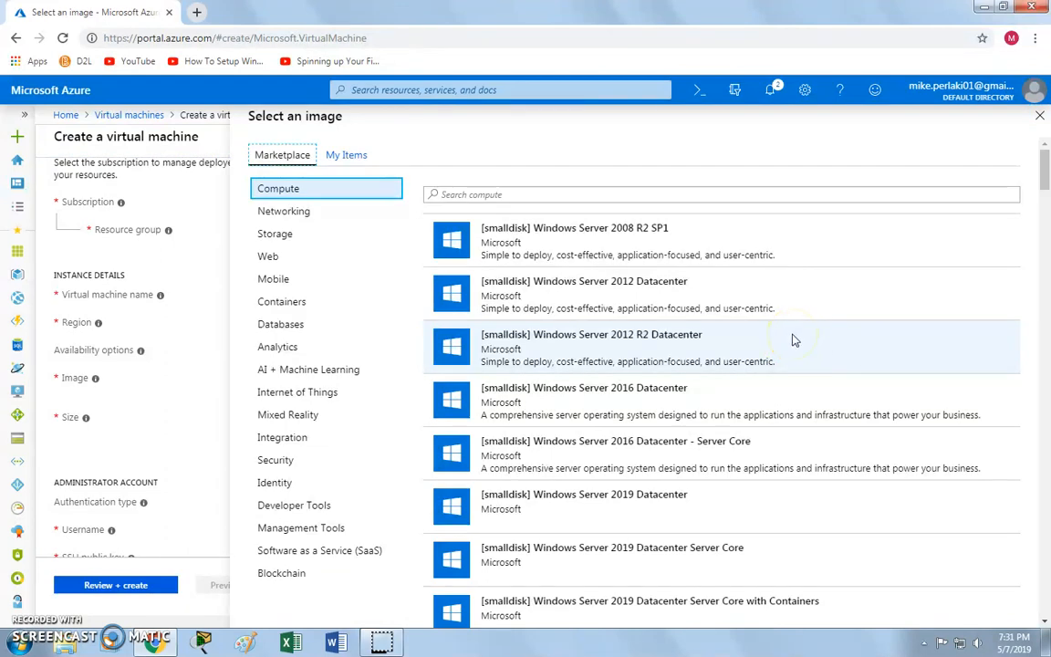
pyautogui.scroll(-8, 809, 347)
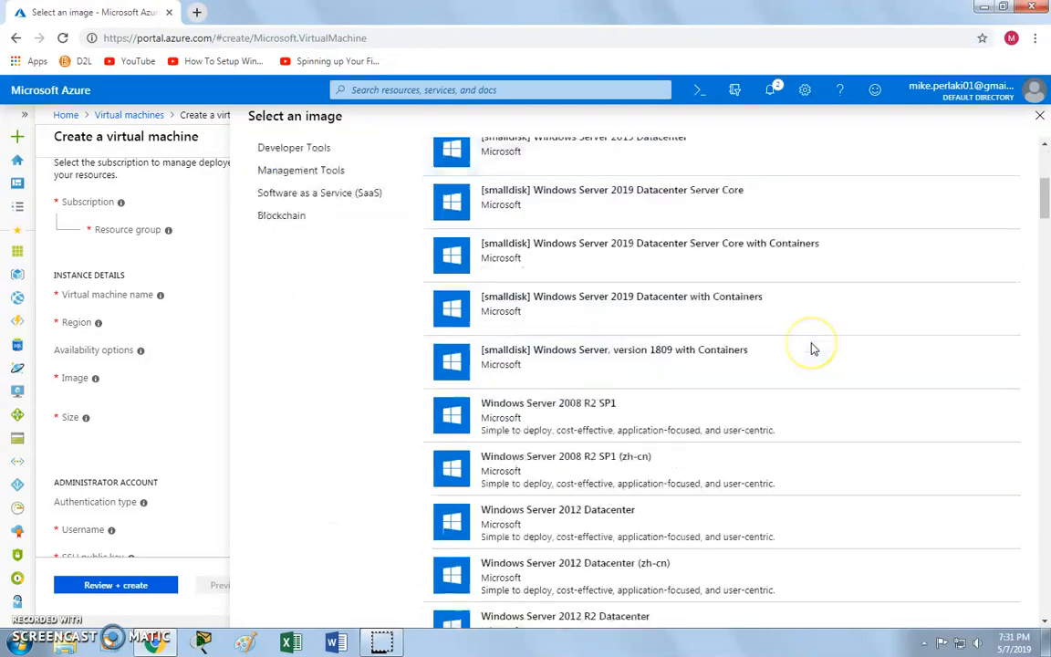
pyautogui.scroll(-10, 813, 348)
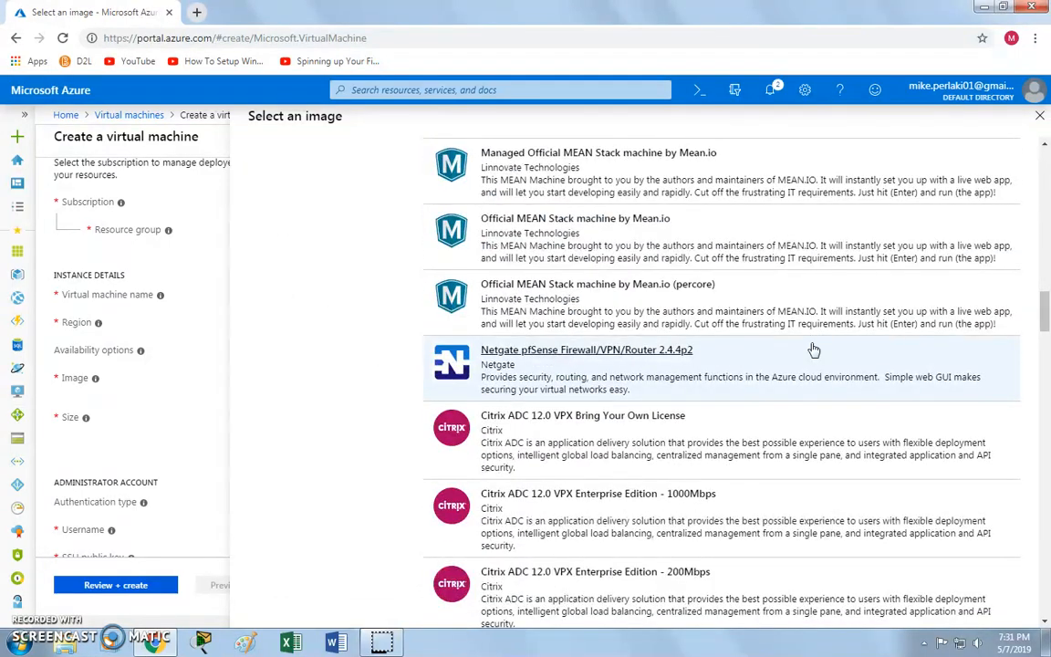
pyautogui.scroll(-10, 813, 349)
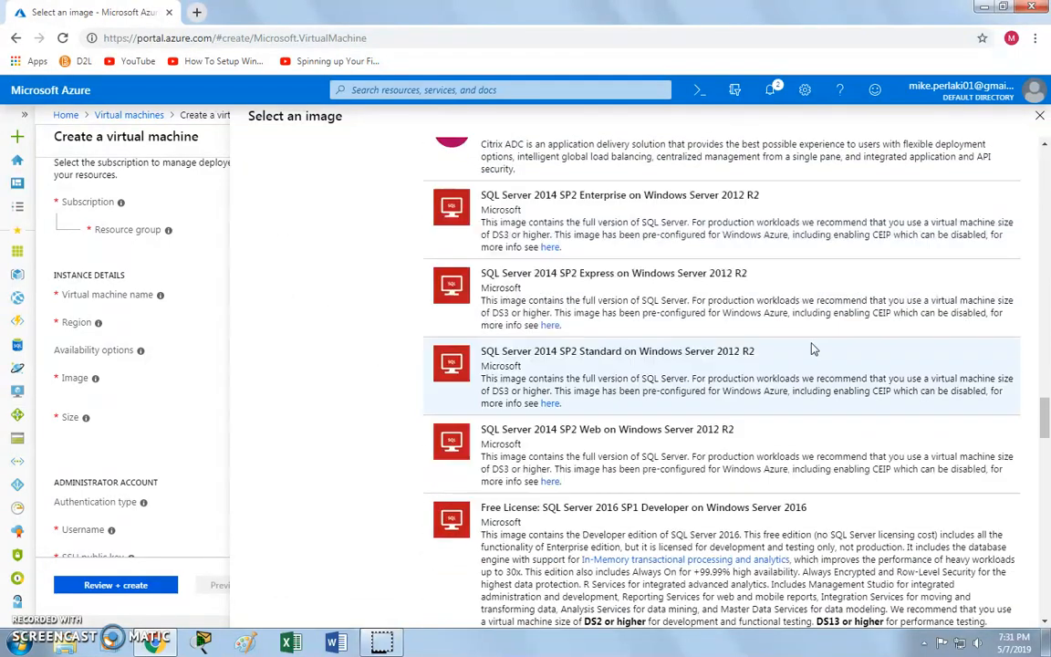
pyautogui.scroll(-5, 811, 343)
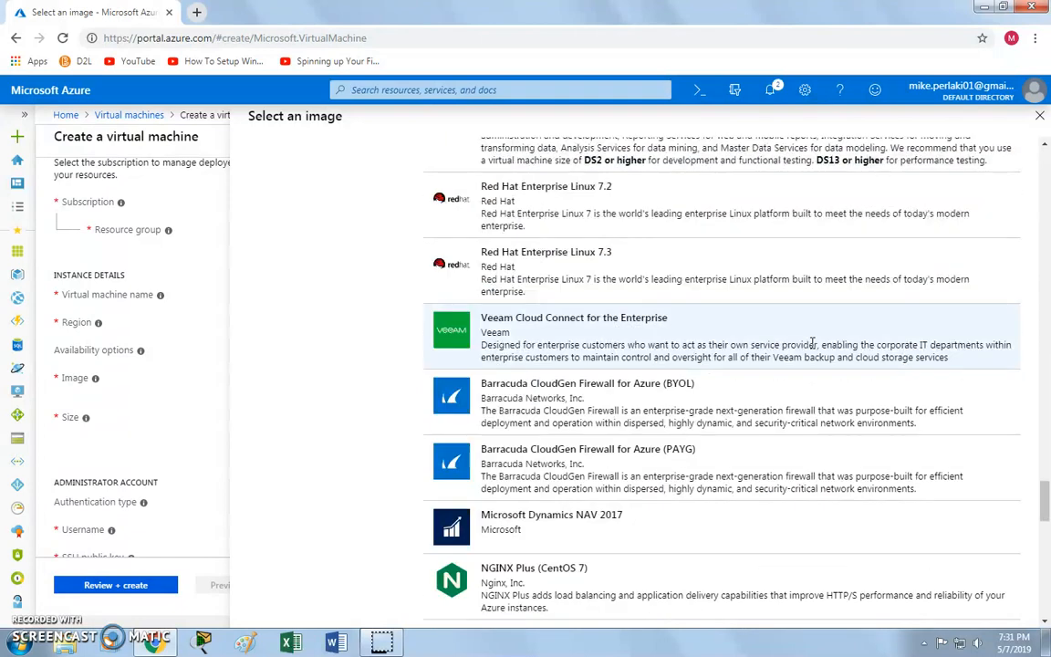
pyautogui.scroll(-10, 813, 344)
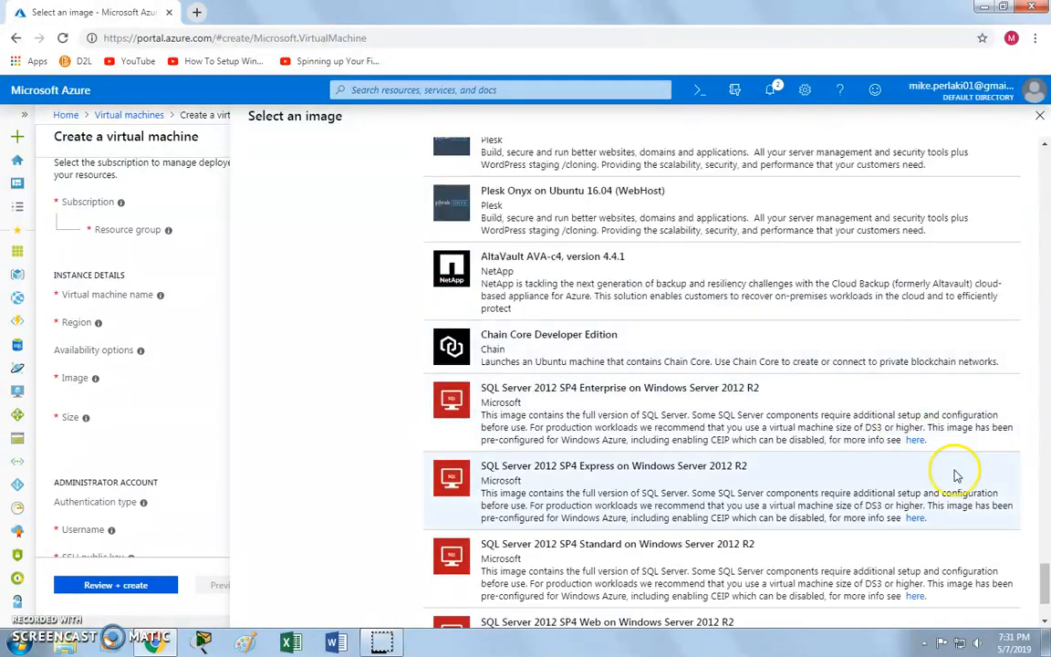
pyautogui.moveTo(1044, 573); pyautogui.dragTo(1042, 122)
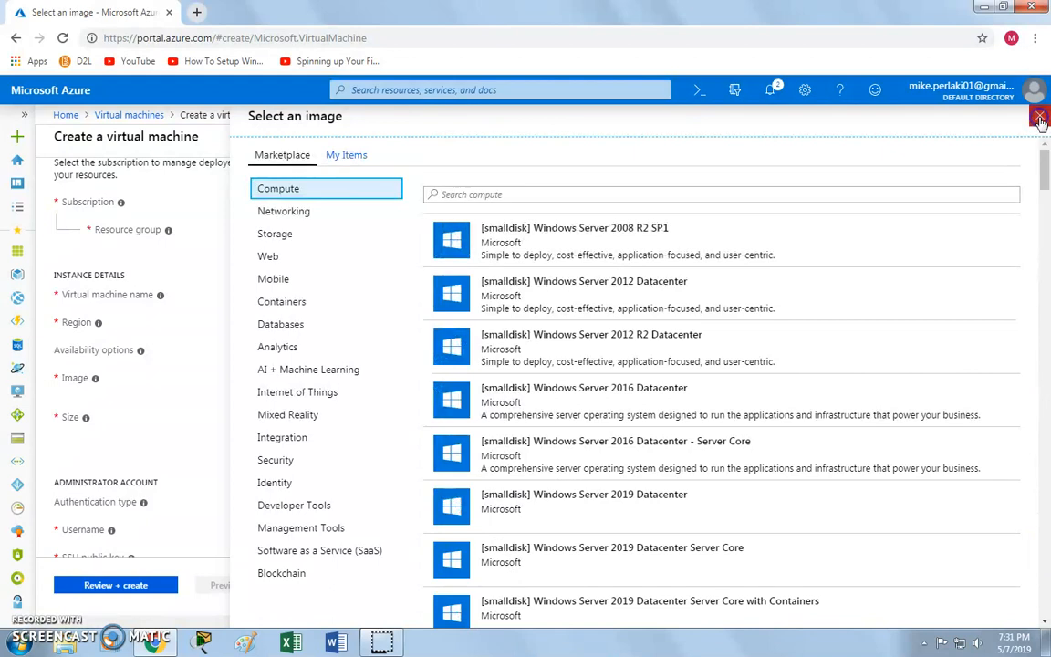
pyautogui.click(610, 394)
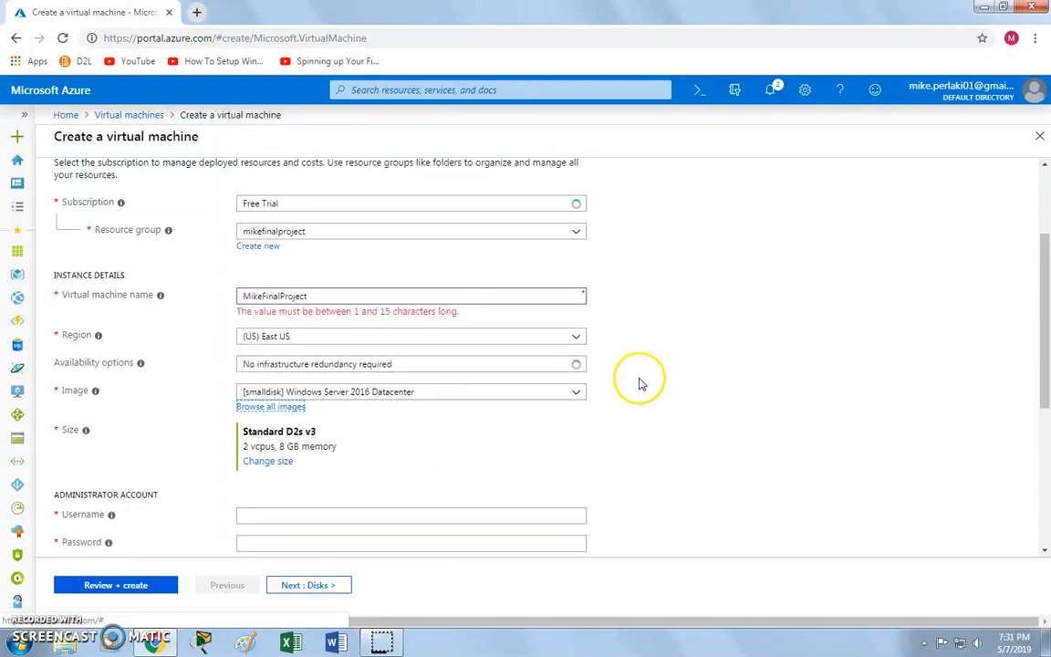
# Review the VM size table and choose Standard DS1 v2 (1 vcpu, 3.5 GB memory).
pyautogui.scroll(-2, 640, 382)
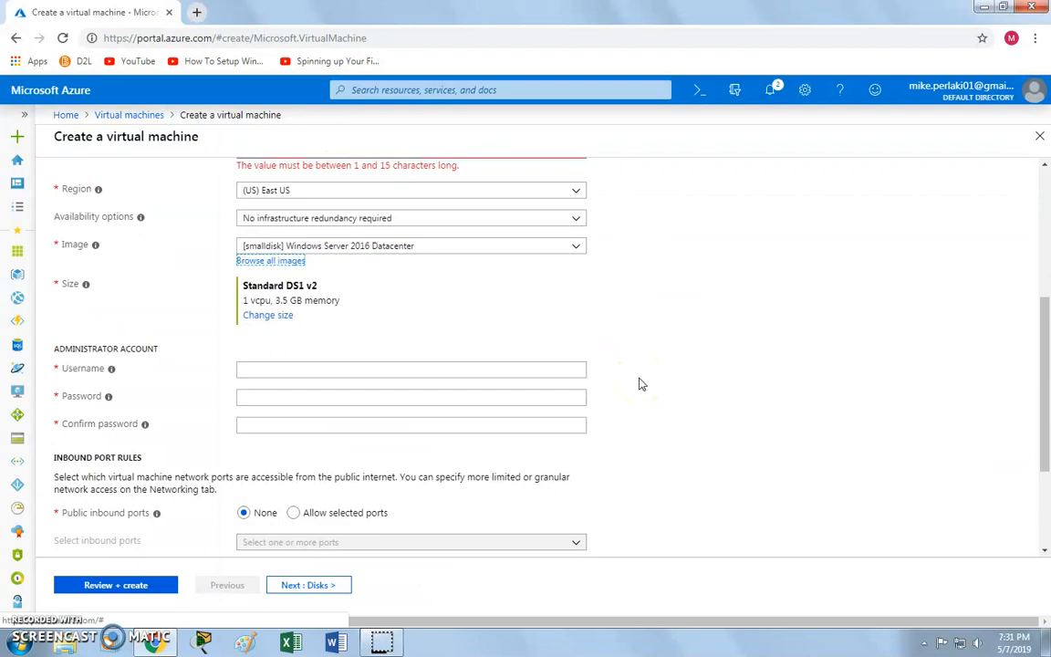
pyautogui.click(280, 316)
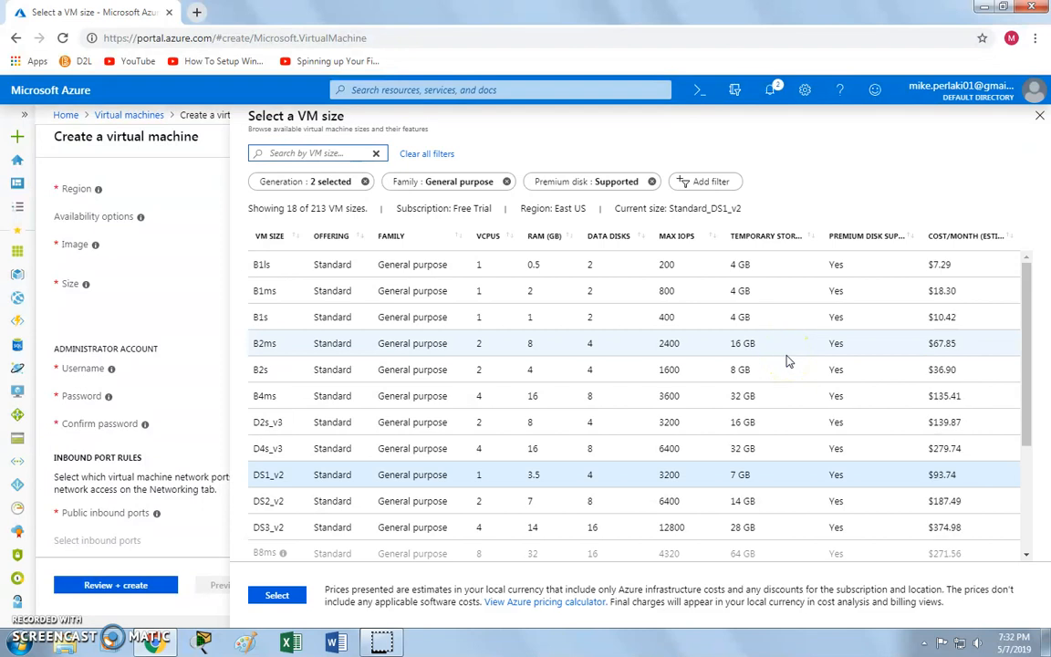
pyautogui.moveTo(1022, 328); pyautogui.dragTo(1024, 447)
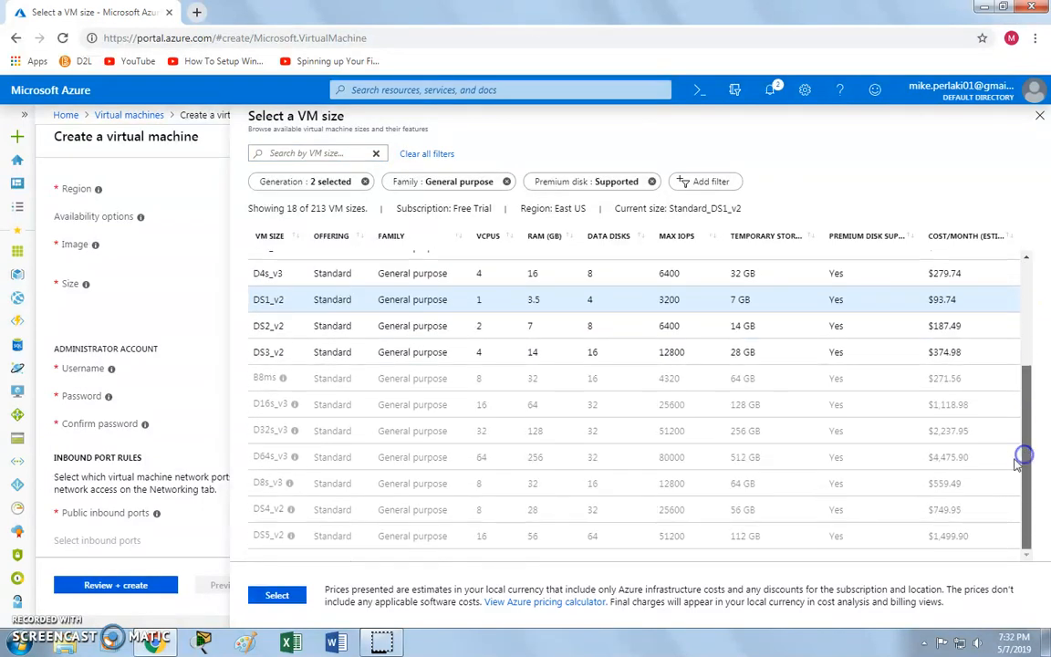
pyautogui.click(514, 509)
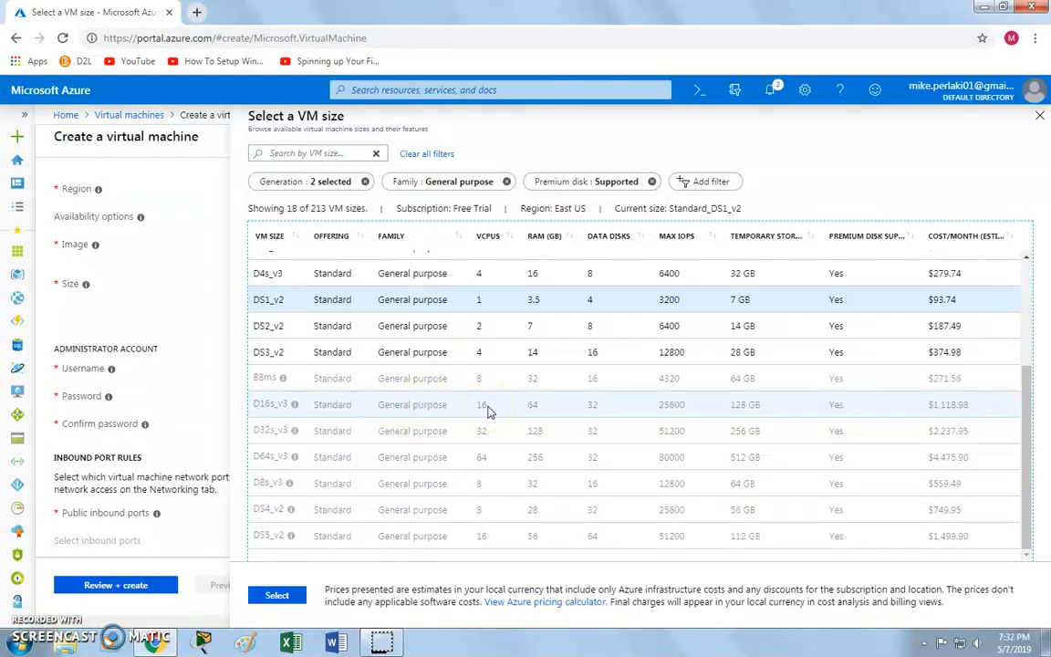
pyautogui.scroll(2, 615, 410)
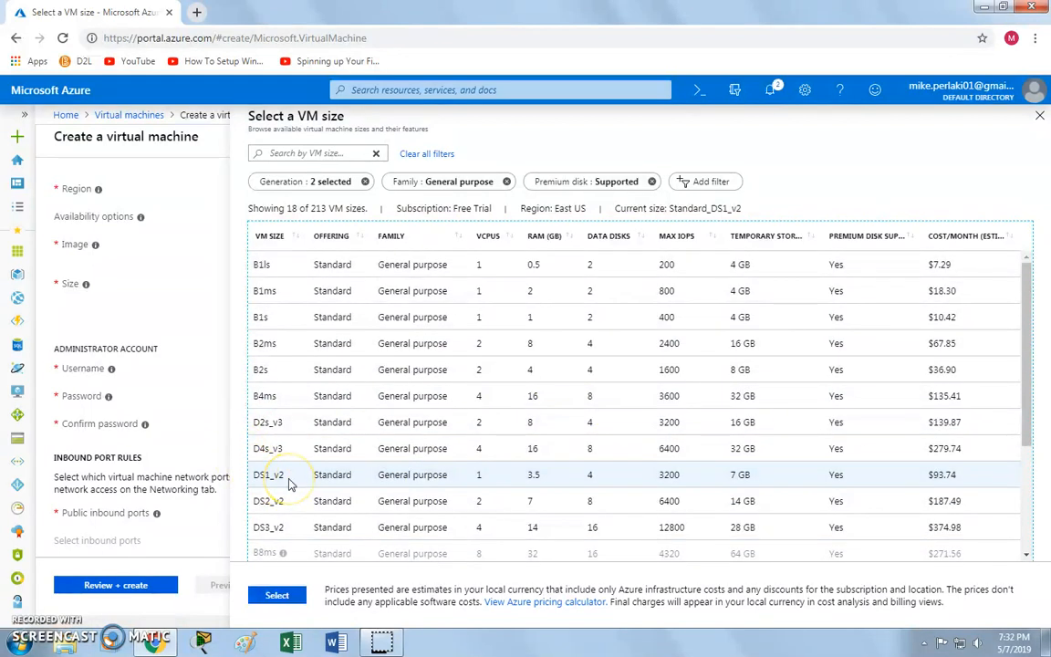
pyautogui.click(531, 480)
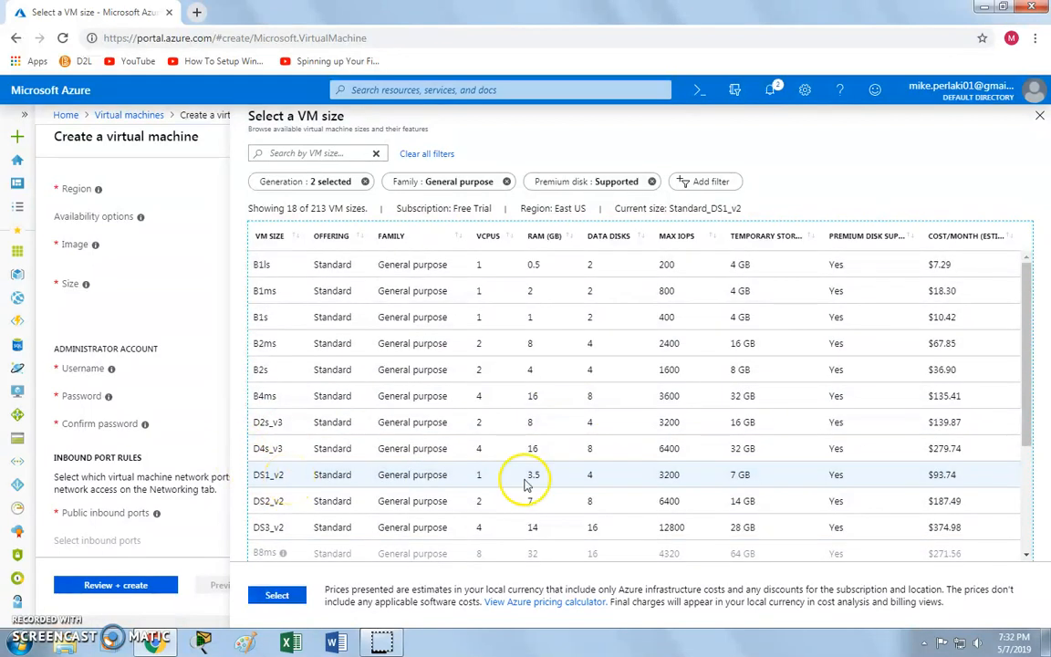
pyautogui.click(1039, 115)
pyautogui.click(319, 370)
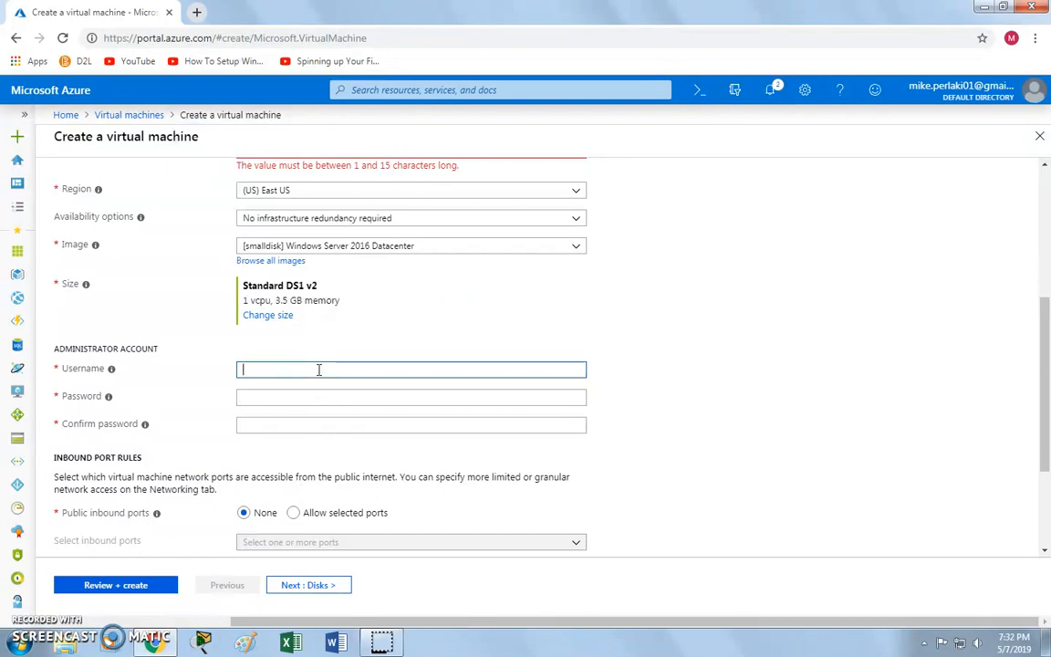
# Enter the administrator username and a password, retyping it identically in Confirm password.
pyautogui.write('MPerlaki01')
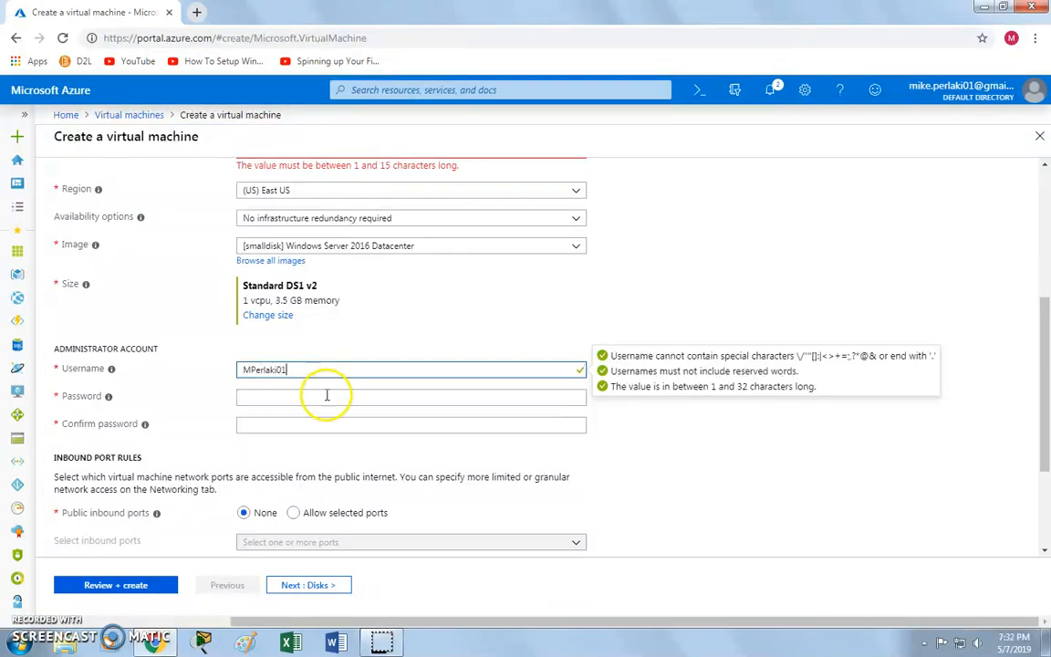
pyautogui.click(327, 396)
pyautogui.write('••••••')
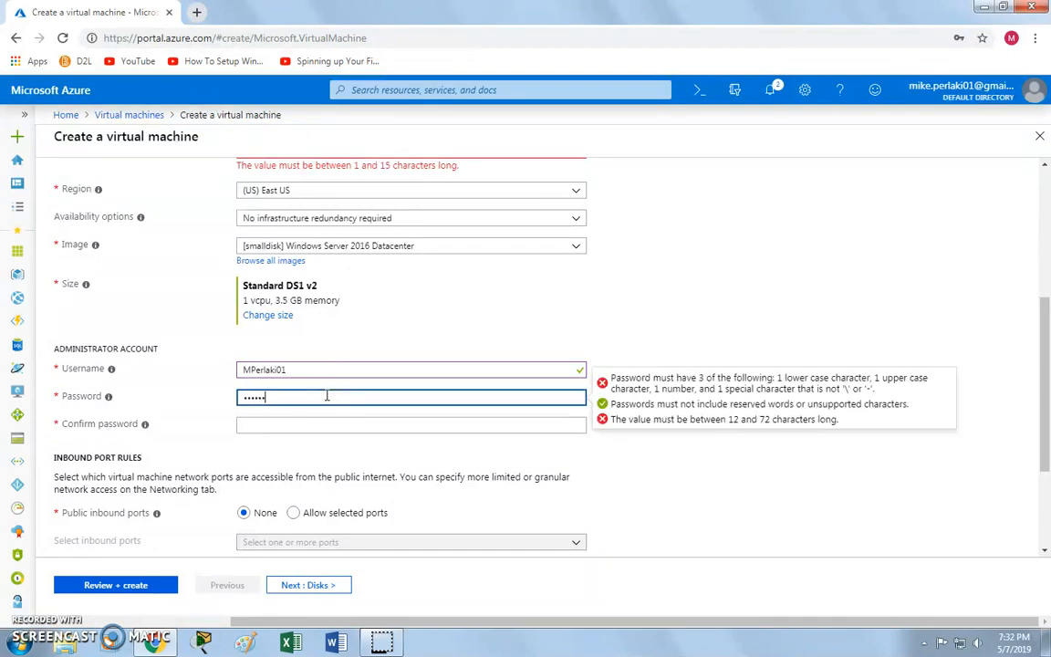
pyautogui.write('•••')
pyautogui.press('Tab')
pyautogui.write('•••••••')
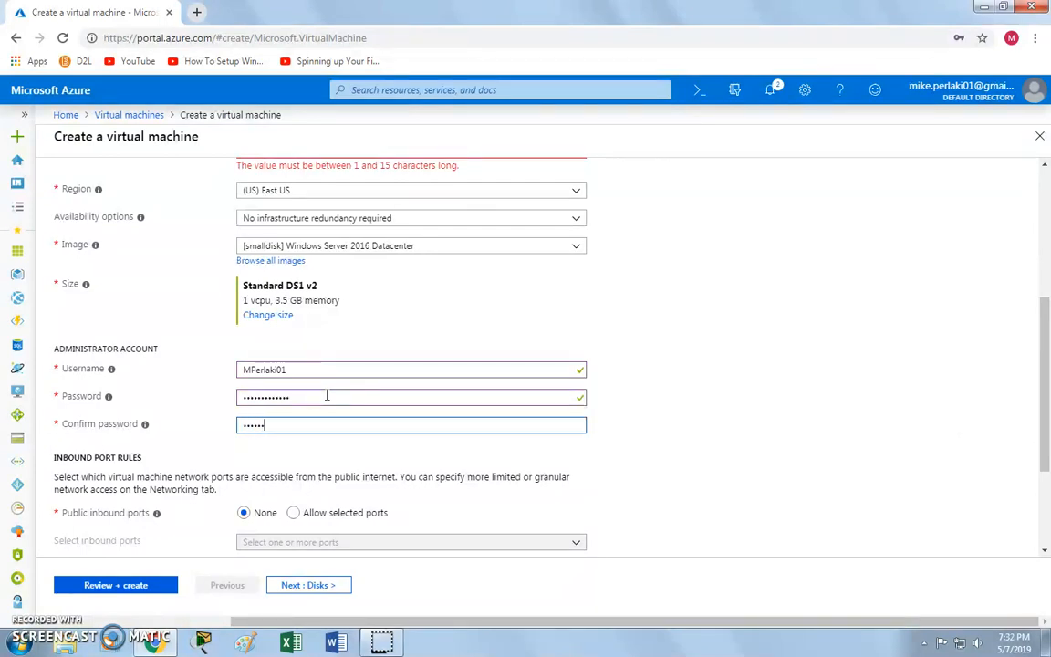
pyautogui.write('•••')
pyautogui.click(655, 371)
pyautogui.scroll(-3, 655, 375)
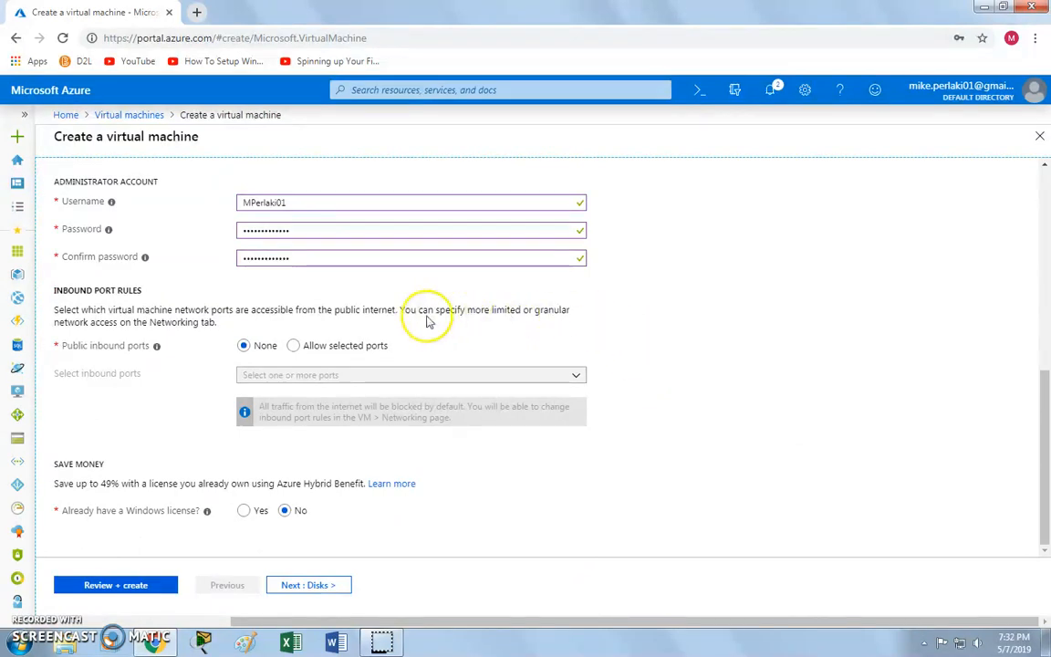
# Allow selected public inbound ports, with RDP (3389) as the only port.
pyautogui.click(294, 346)
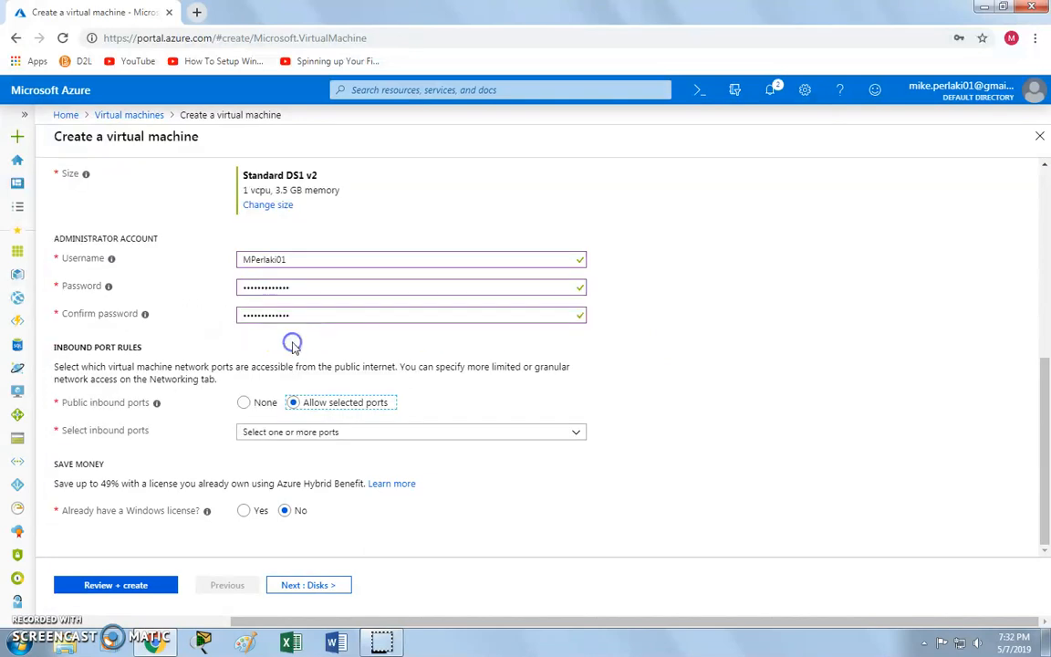
pyautogui.click(481, 433)
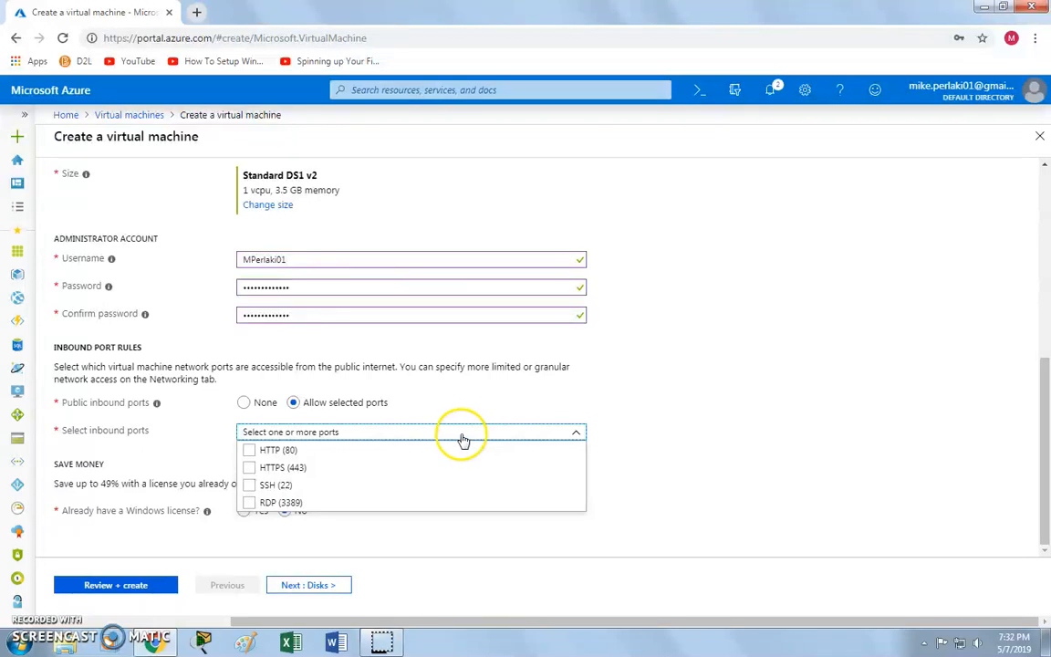
pyautogui.click(275, 503)
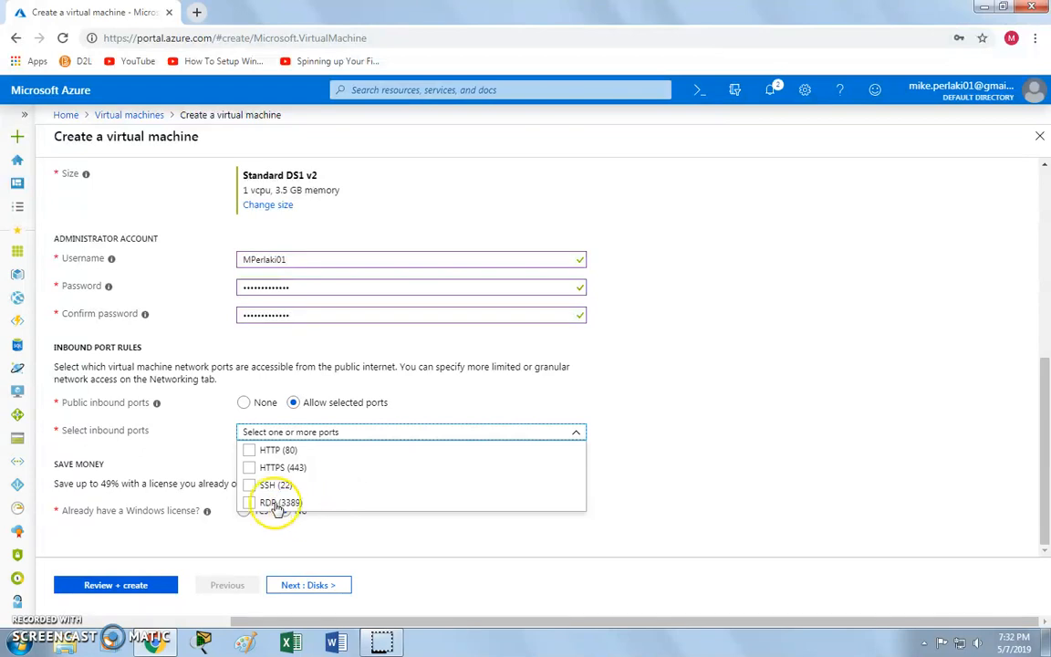
pyautogui.click(273, 505)
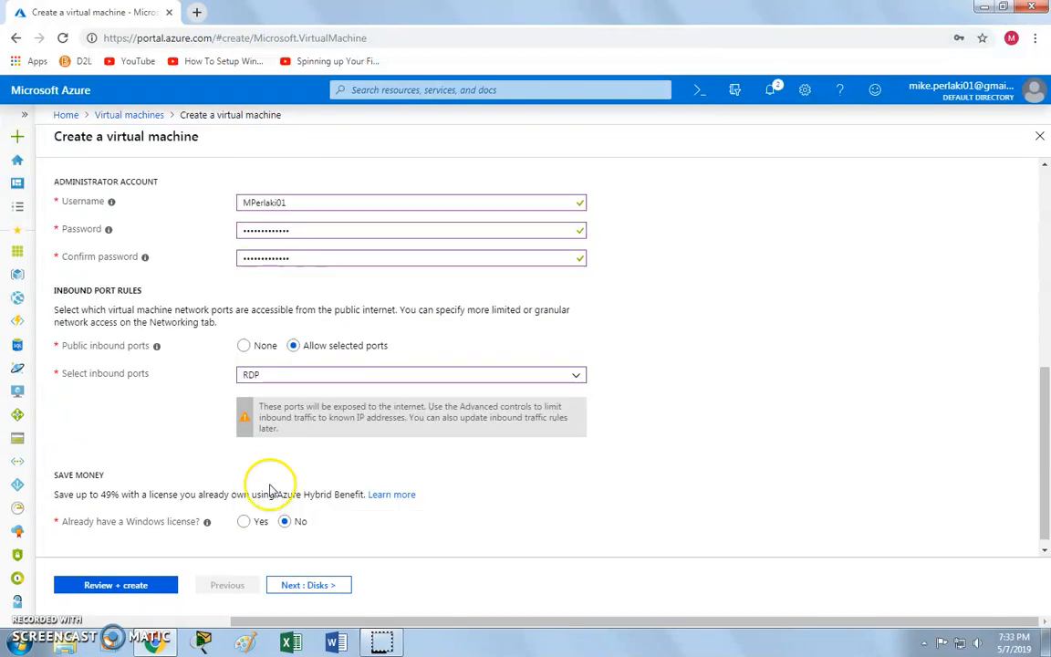
pyautogui.moveTo(52, 495); pyautogui.dragTo(178, 494)
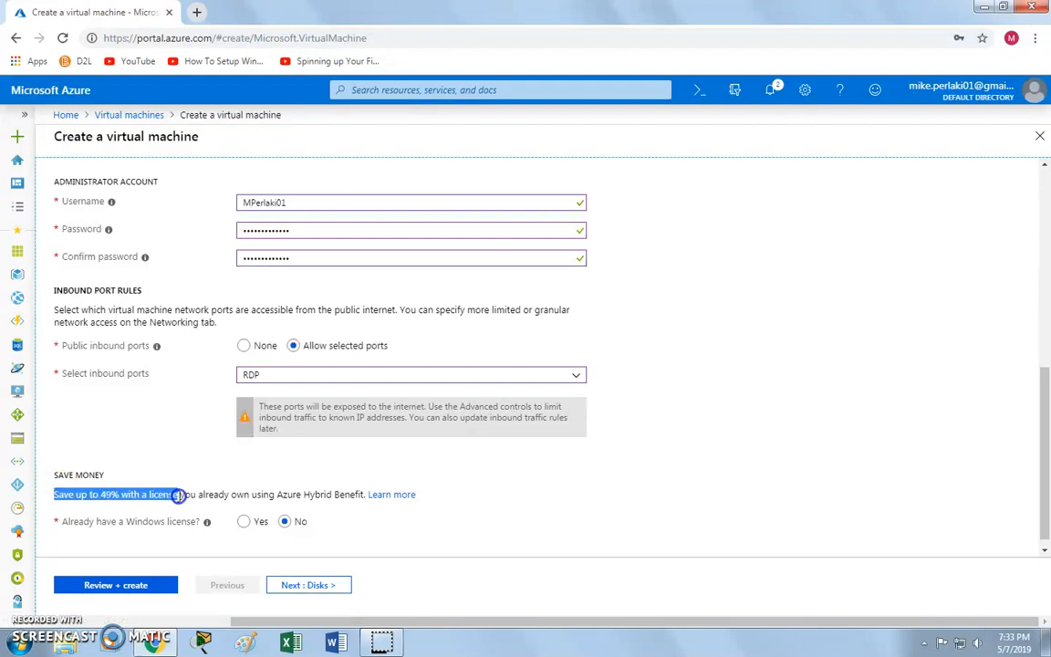
pyautogui.click(157, 493)
pyautogui.click(310, 584)
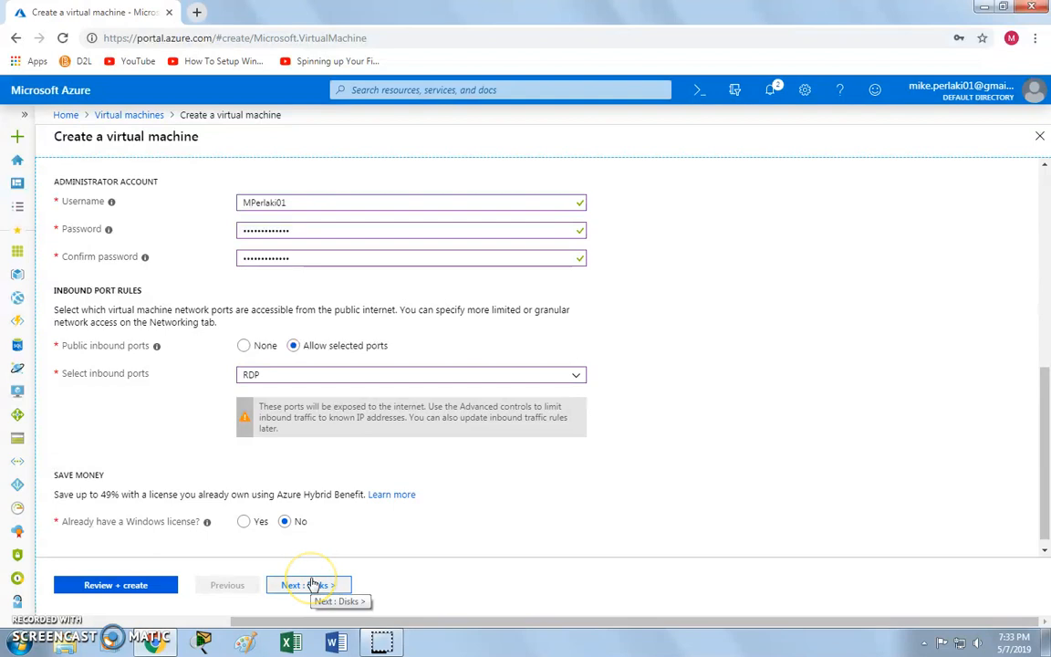
# Keep Premium SSD as the OS disk type and continue to Networking.
pyautogui.click(573, 269)
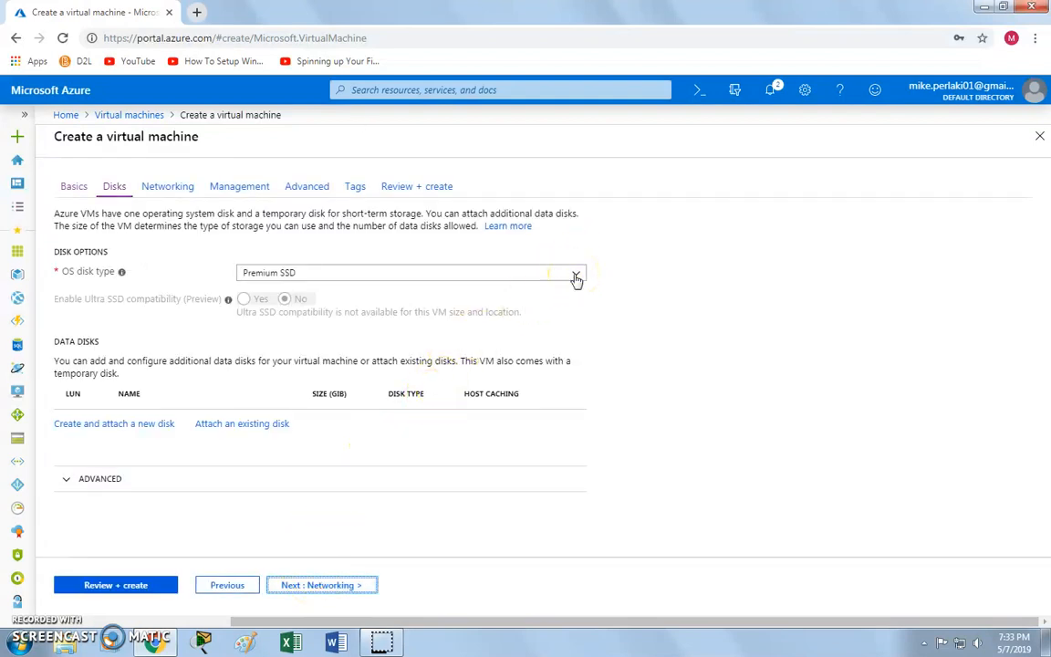
pyautogui.click(576, 276)
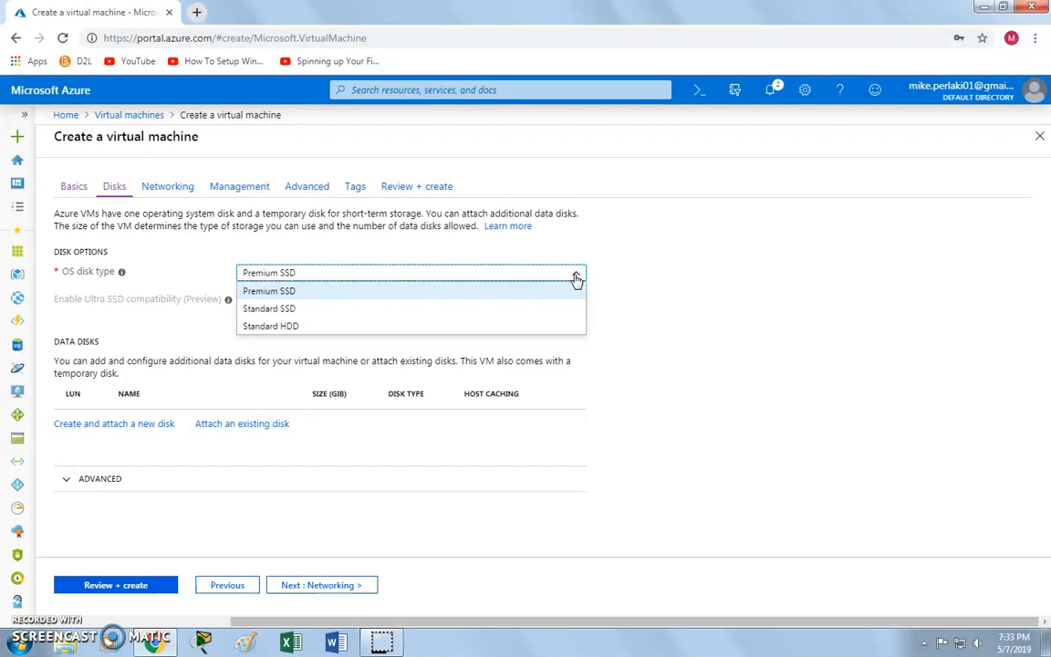
pyautogui.click(270, 294)
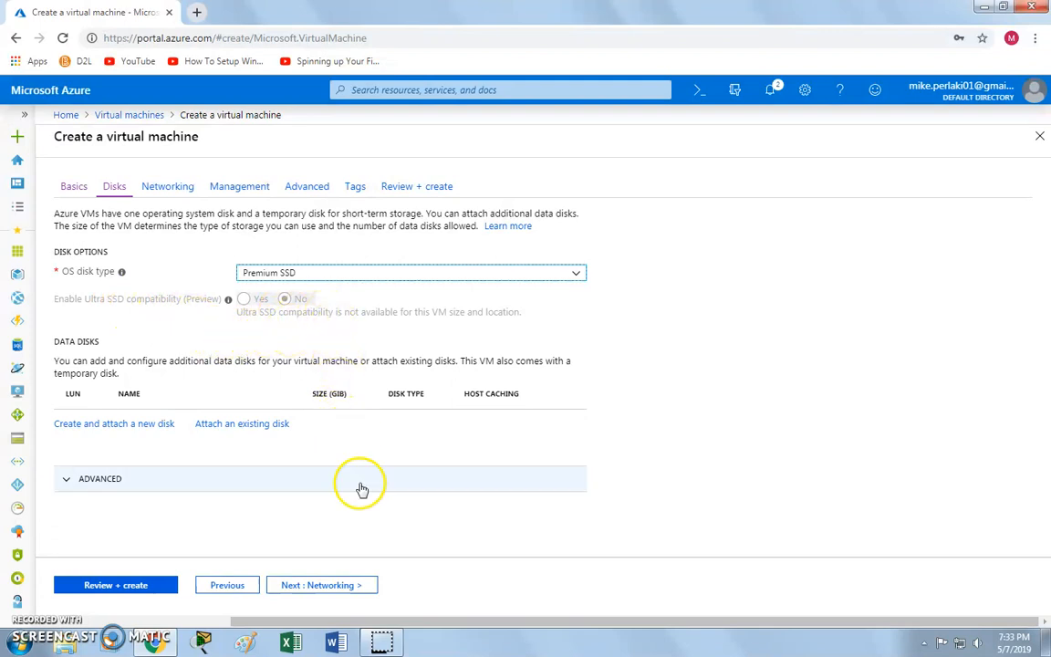
pyautogui.click(335, 592)
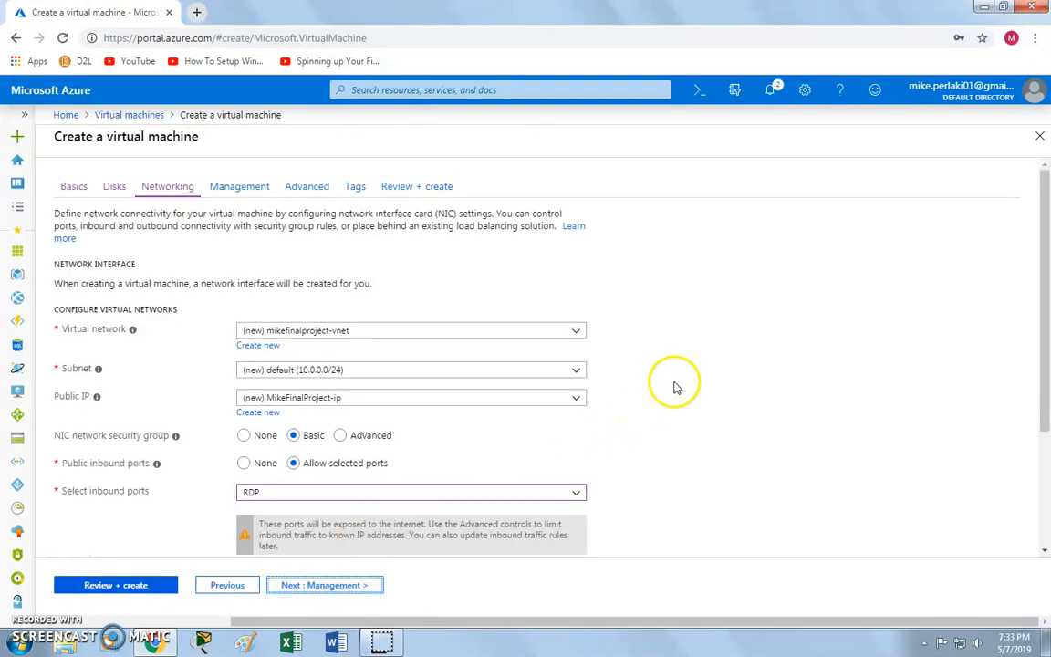
# Check that RDP (3389) is still the only inbound port on the Networking tab.
pyautogui.scroll(-3, 675, 383)
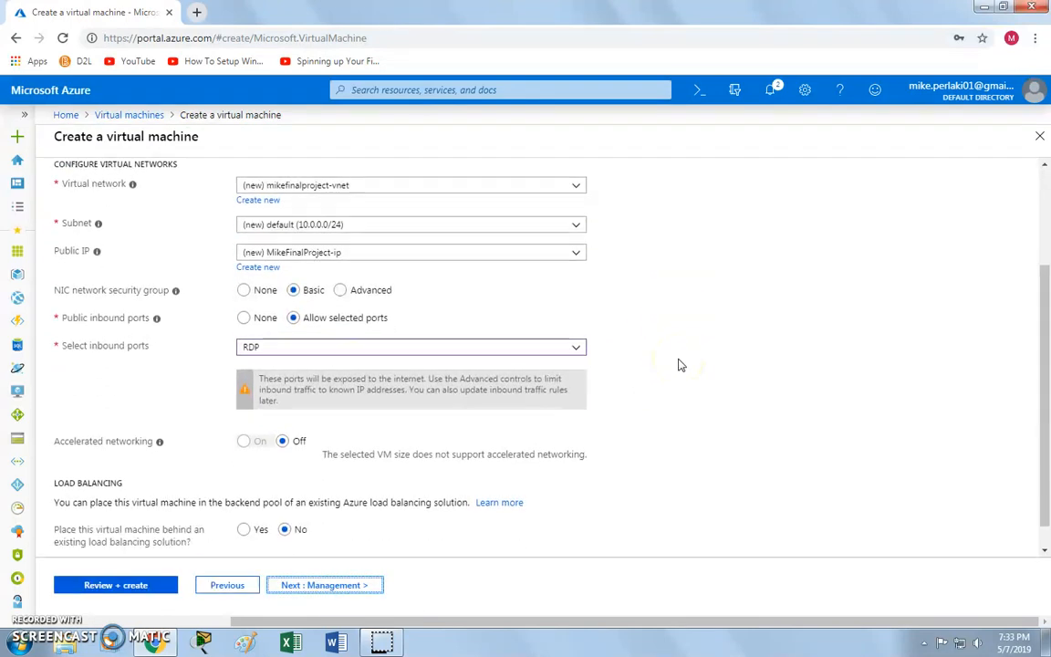
pyautogui.scroll(1, 678, 365)
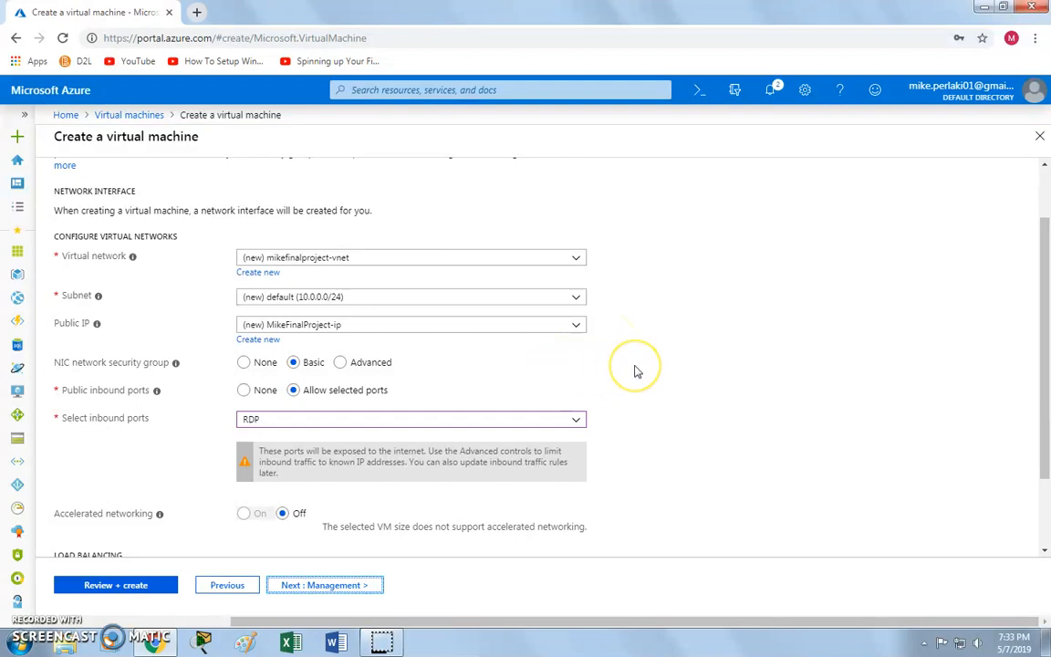
pyautogui.scroll(-1, 637, 372)
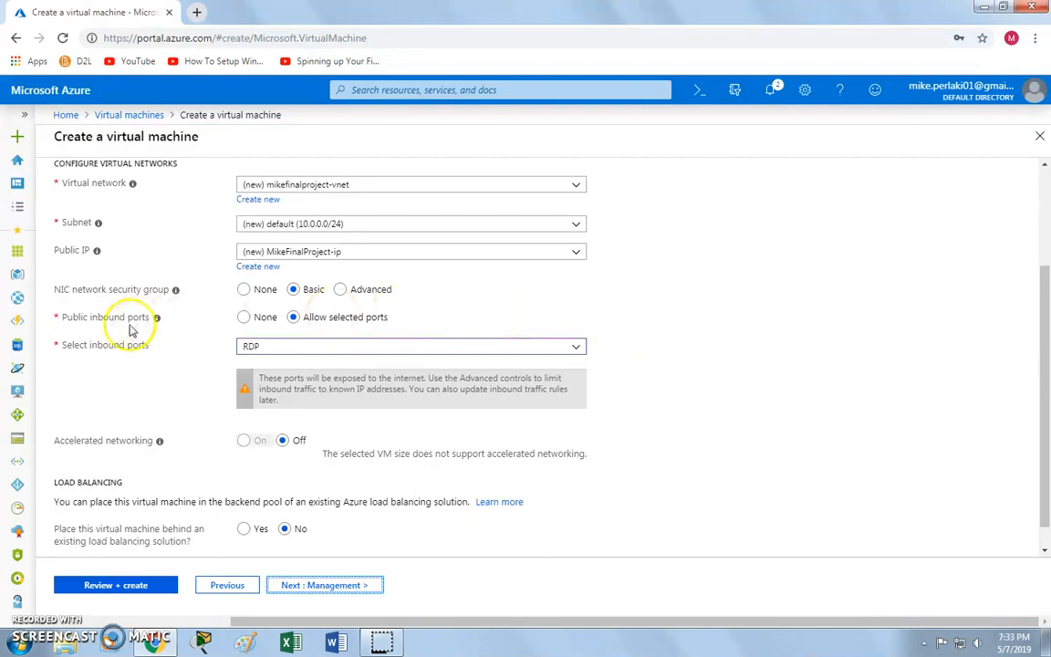
pyautogui.click(576, 347)
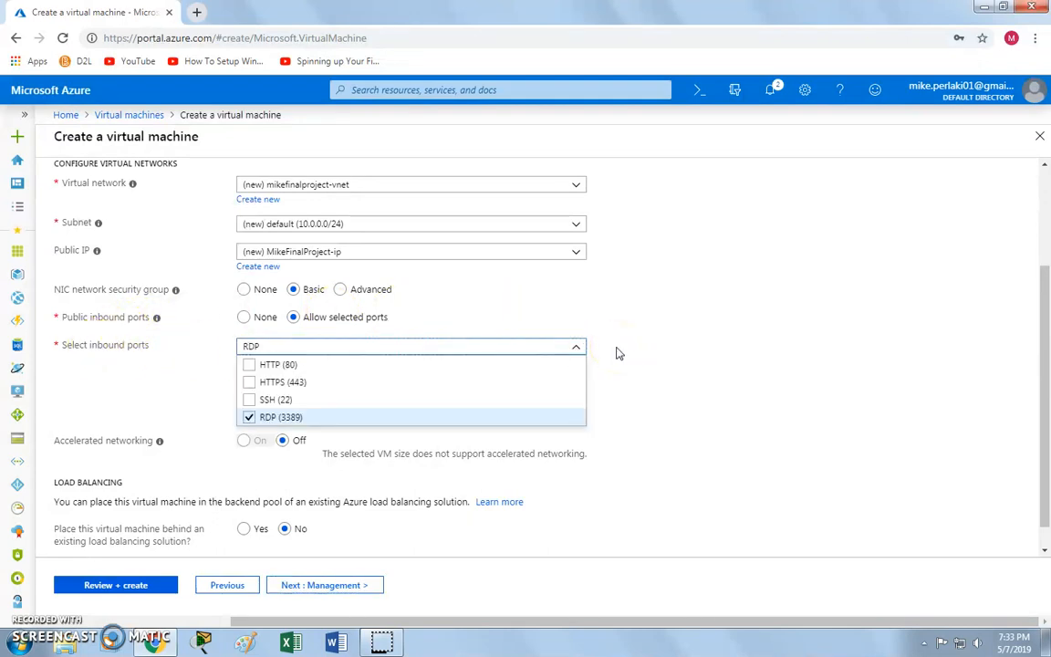
pyautogui.click(617, 352)
pyautogui.scroll(-1, 617, 352)
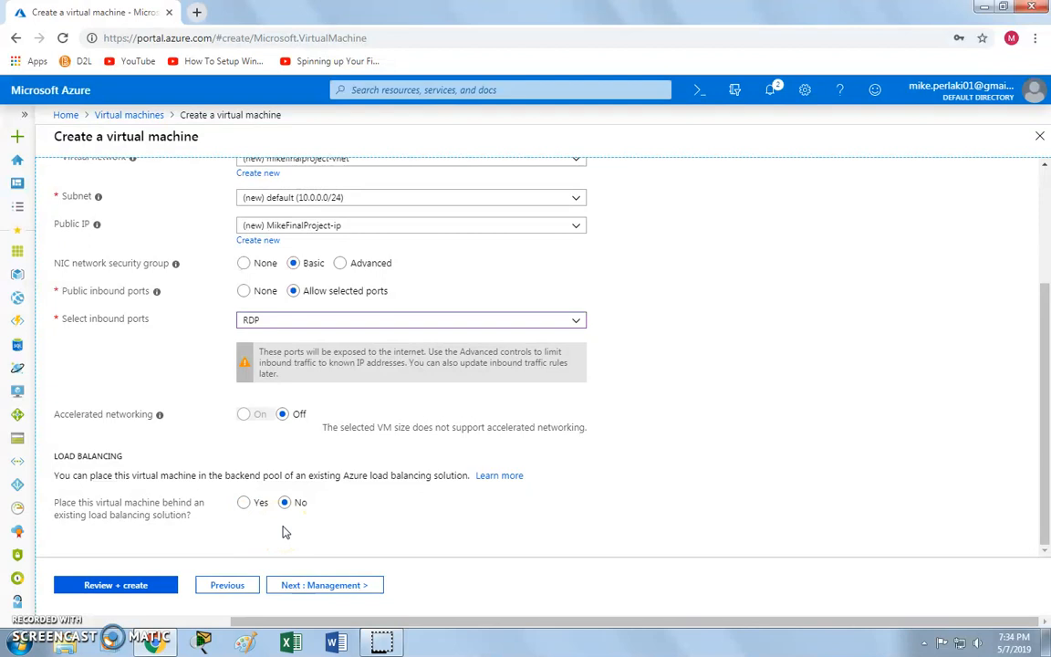
pyautogui.click(347, 587)
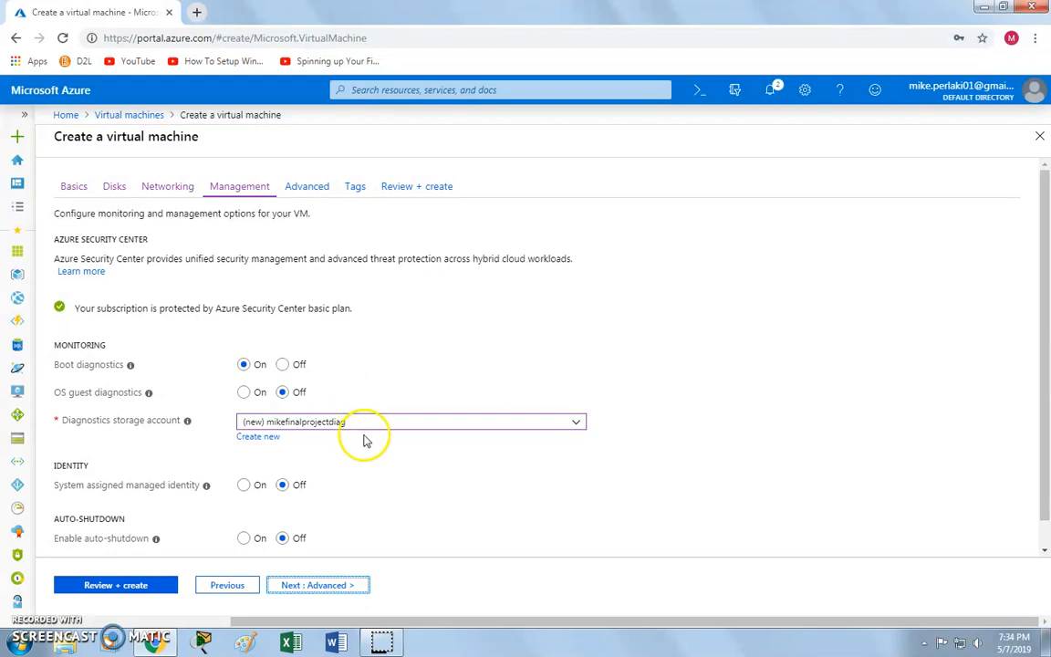
# Enable auto-shutdown and change the shutdown time from 7:00:00 PM to 11:00:00 PM.
pyautogui.scroll(-1, 370, 438)
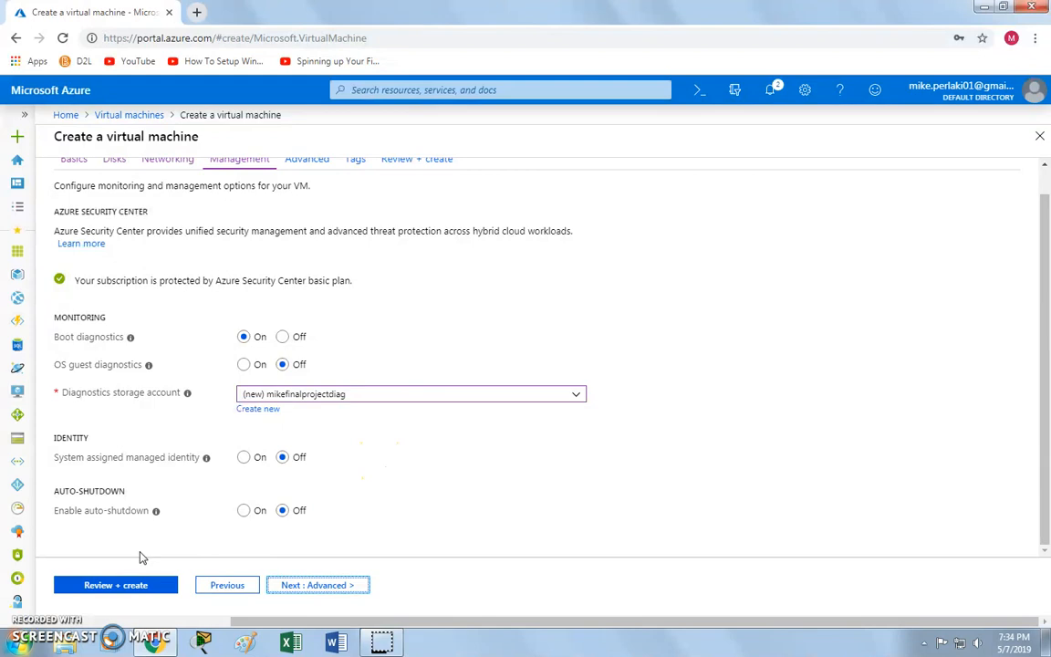
pyautogui.click(244, 511)
pyautogui.scroll(-2, 357, 481)
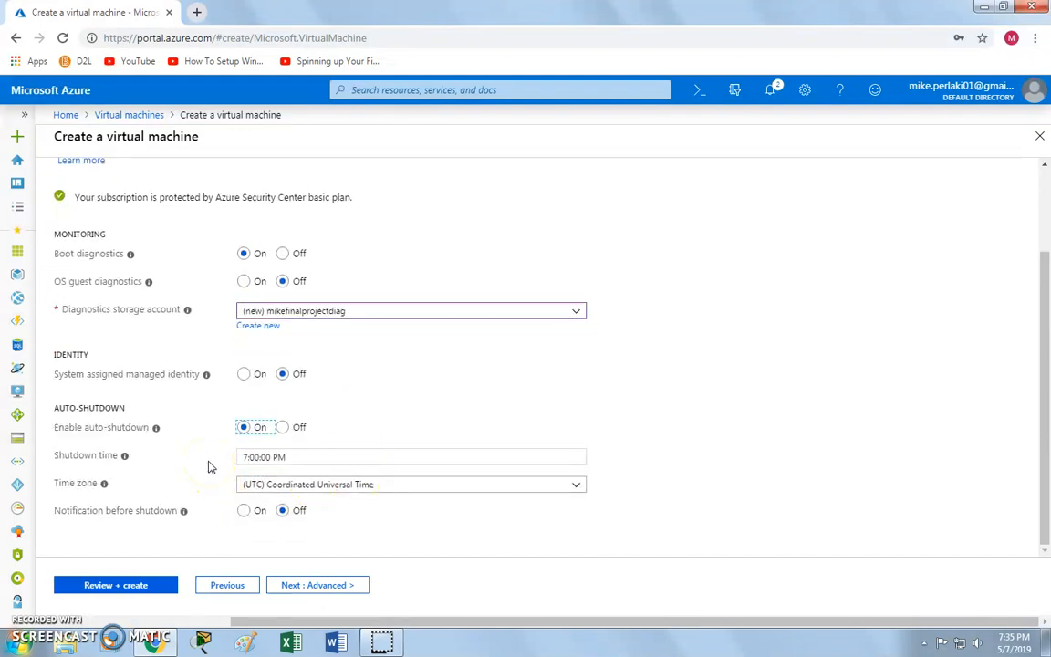
pyautogui.click(238, 459)
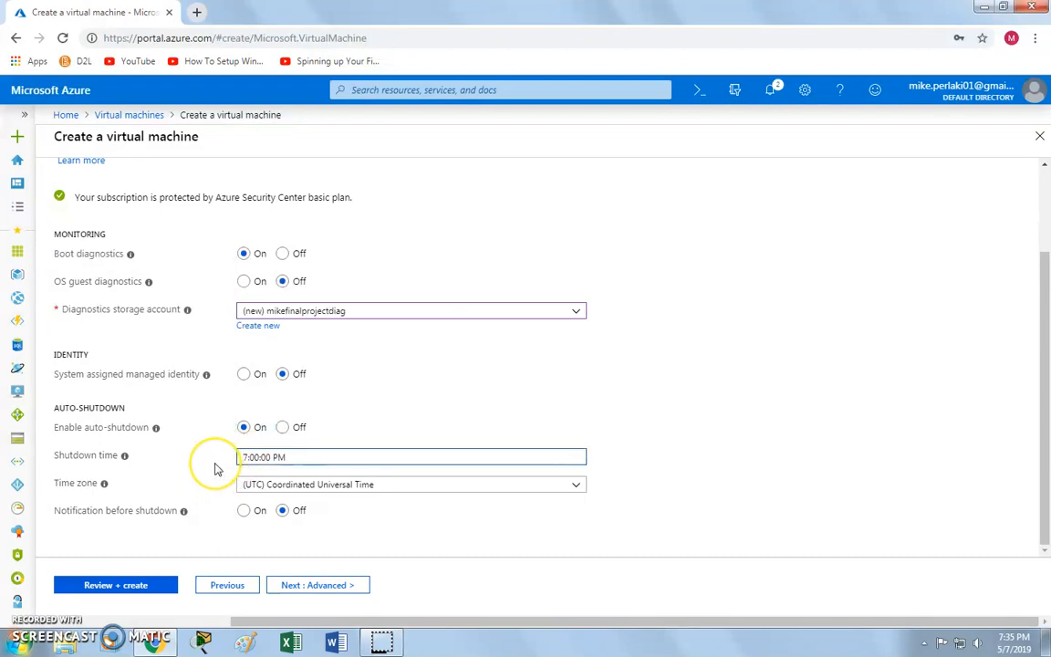
pyautogui.press('Delete')
pyautogui.write('11')
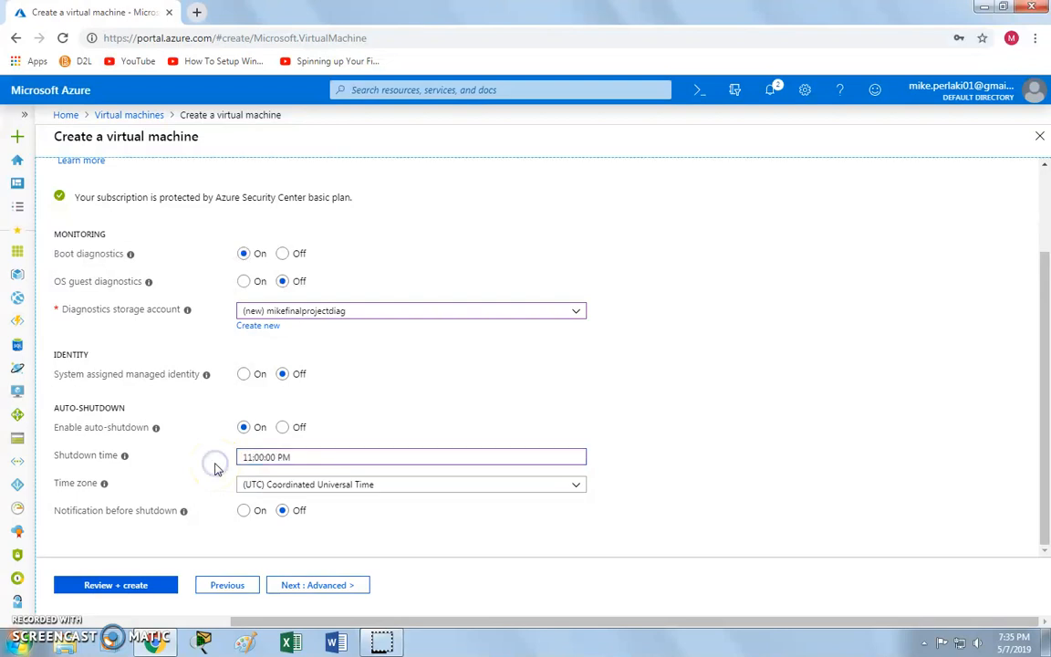
pyautogui.click(290, 589)
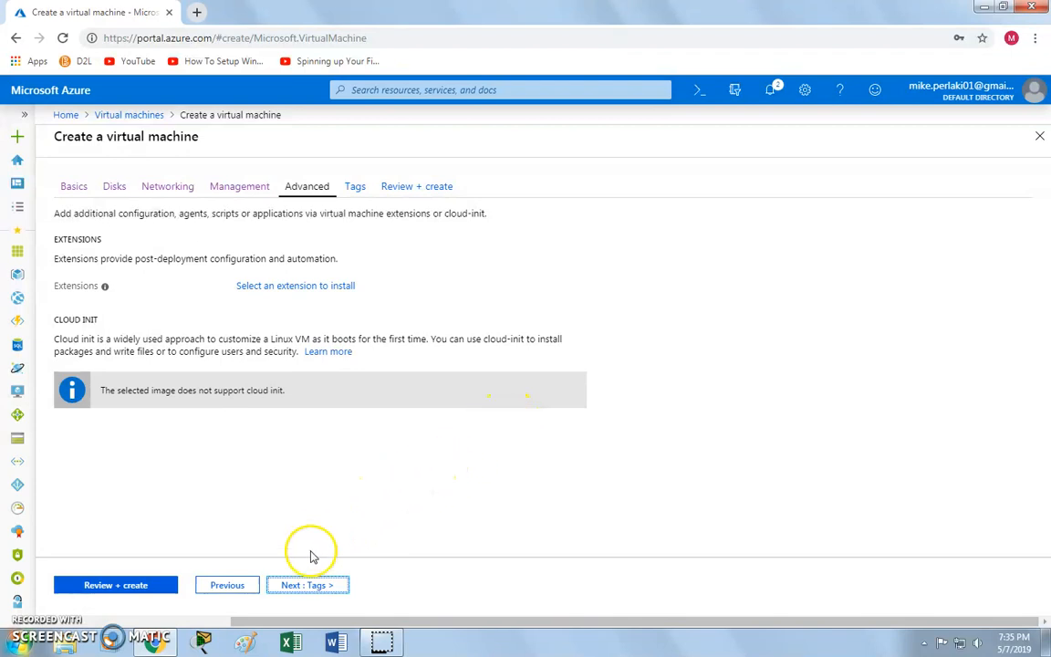
# Add a tag 'final' whose value is the owner's first name, then run Review + create.
pyautogui.click(310, 586)
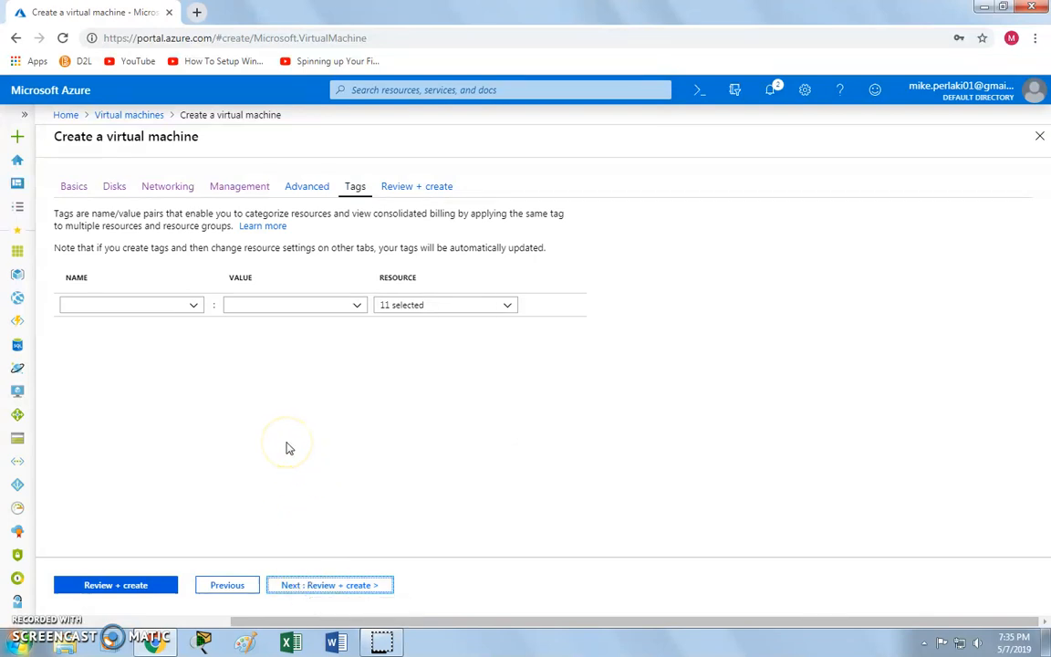
pyautogui.click(141, 306)
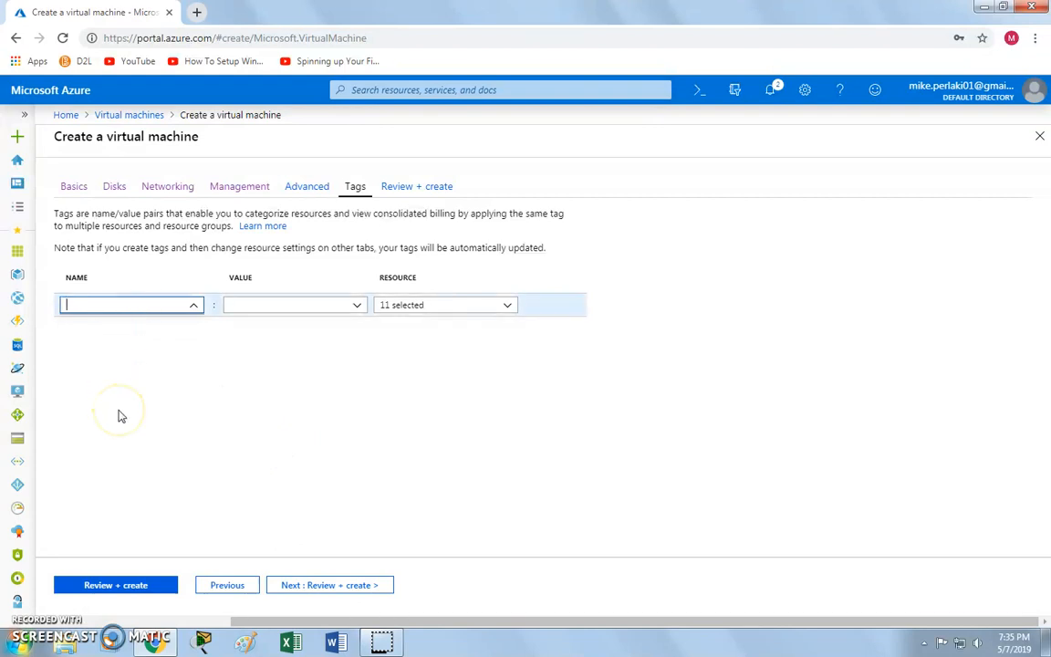
pyautogui.write('fianl')
pyautogui.press('Tab')
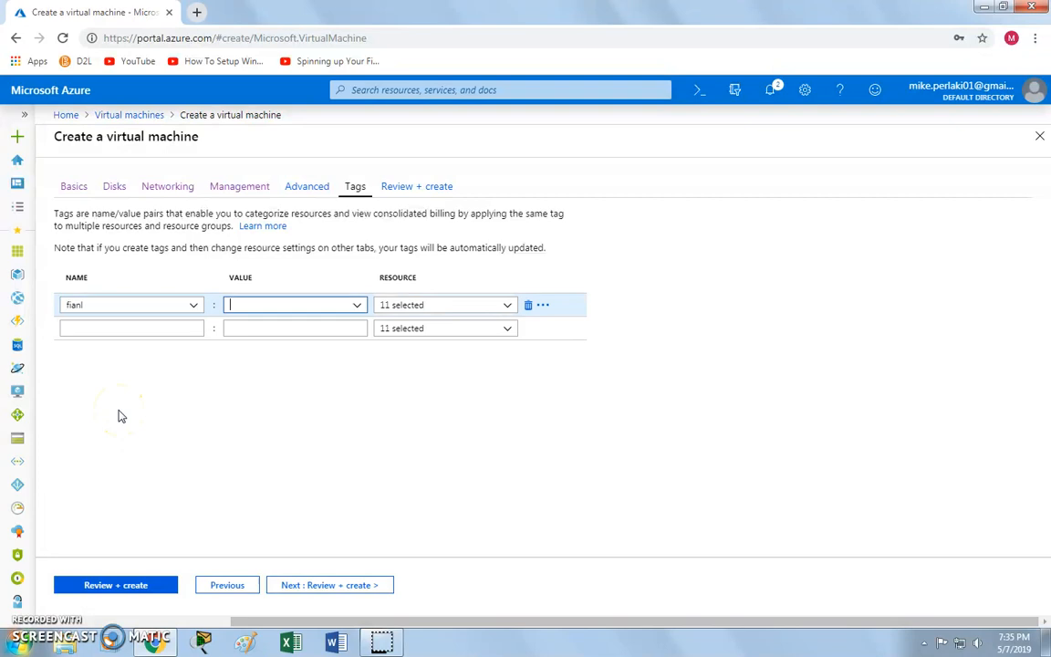
pyautogui.doubleClick(106, 305)
pyautogui.write('final')
pyautogui.press('Tab')
pyautogui.write('mike')
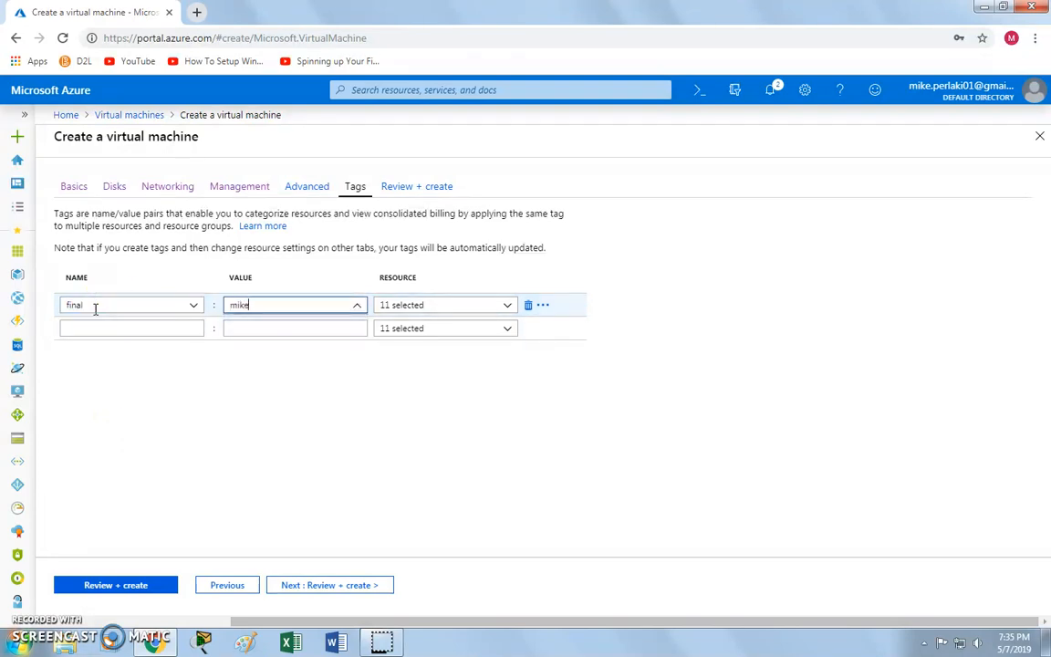
pyautogui.click(233, 417)
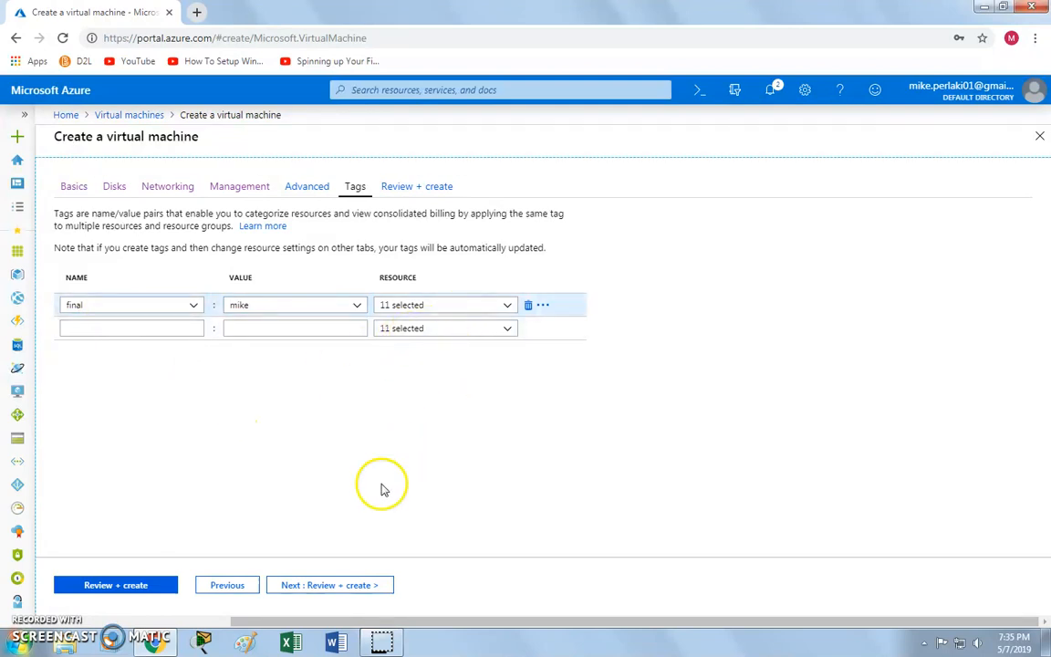
pyautogui.click(334, 589)
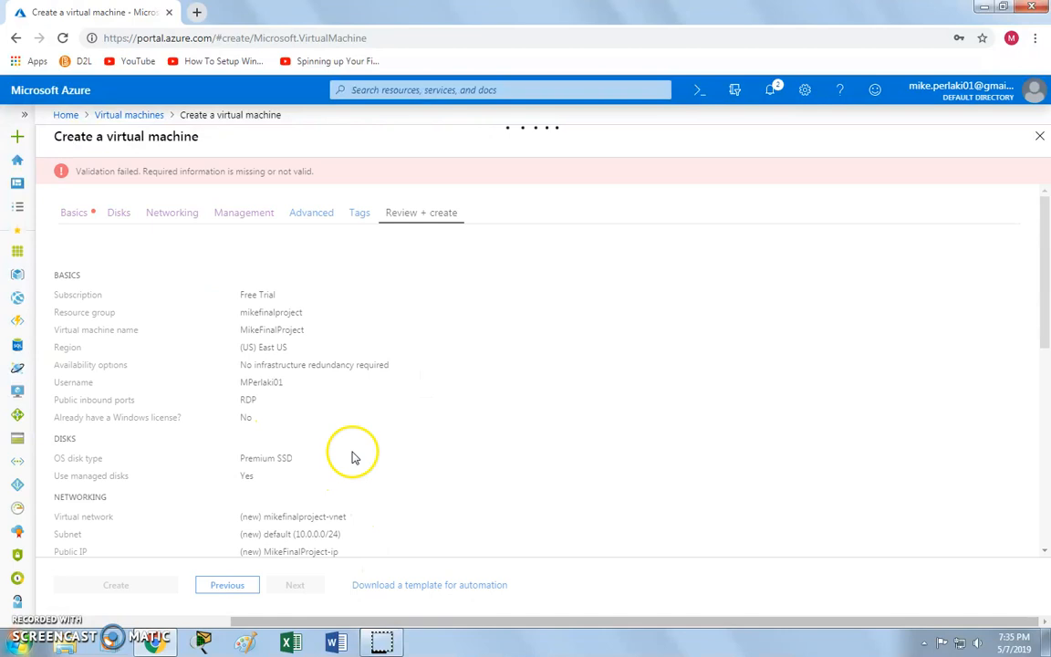
# On the Basics tab, trim the virtual machine name to 'mikefinal', then re-run Review + create.
pyautogui.click(70, 210)
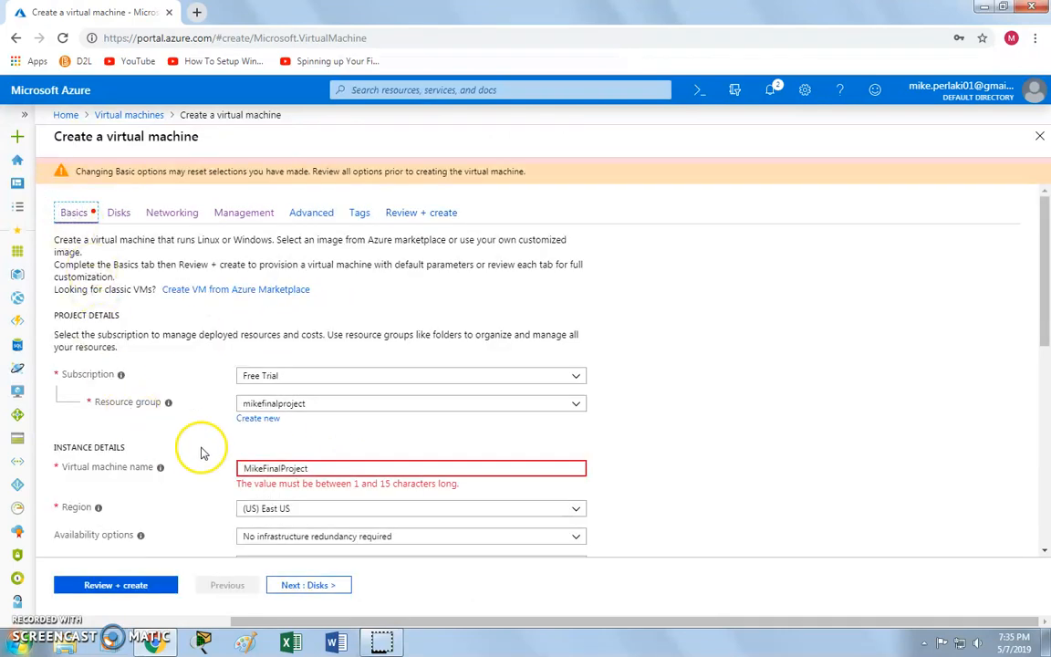
pyautogui.click(324, 468)
pyautogui.click(325, 467)
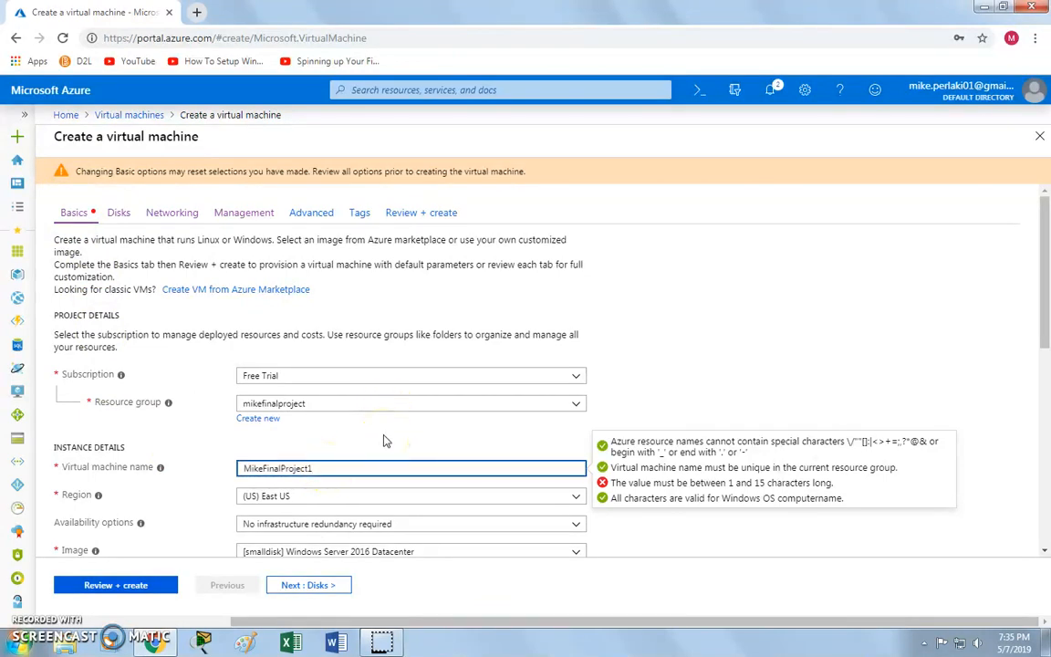
pyautogui.press('BackSpace')
pyautogui.press('BackSpace')
pyautogui.press('BackSpace')
pyautogui.press('BackSpace')
pyautogui.press('BackSpace')
pyautogui.press('BackSpace')
pyautogui.write('mikef')
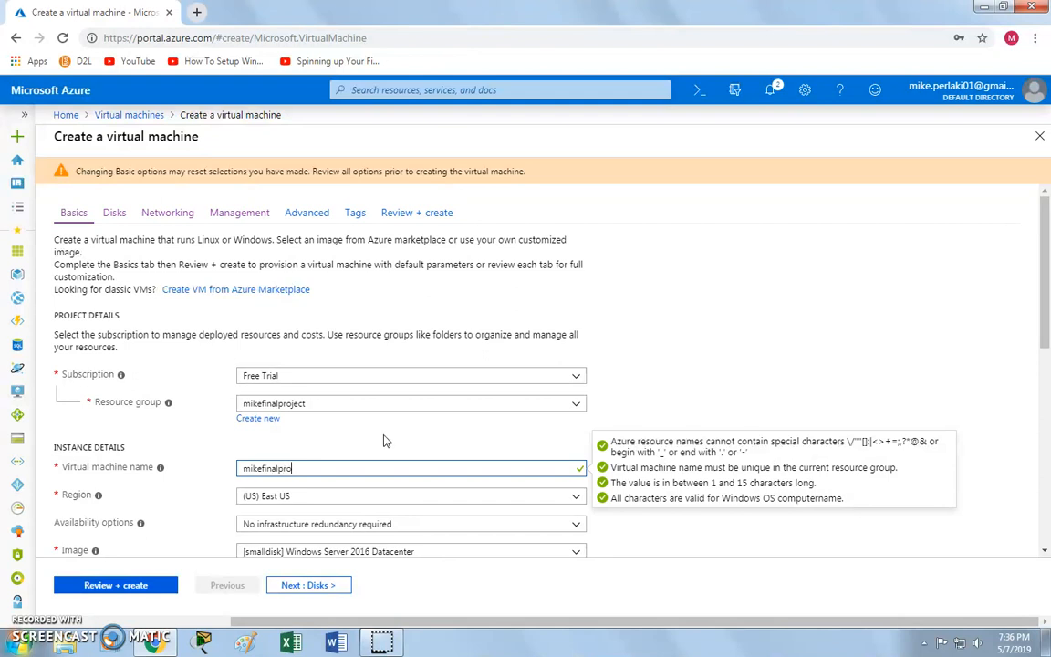
pyautogui.click(383, 441)
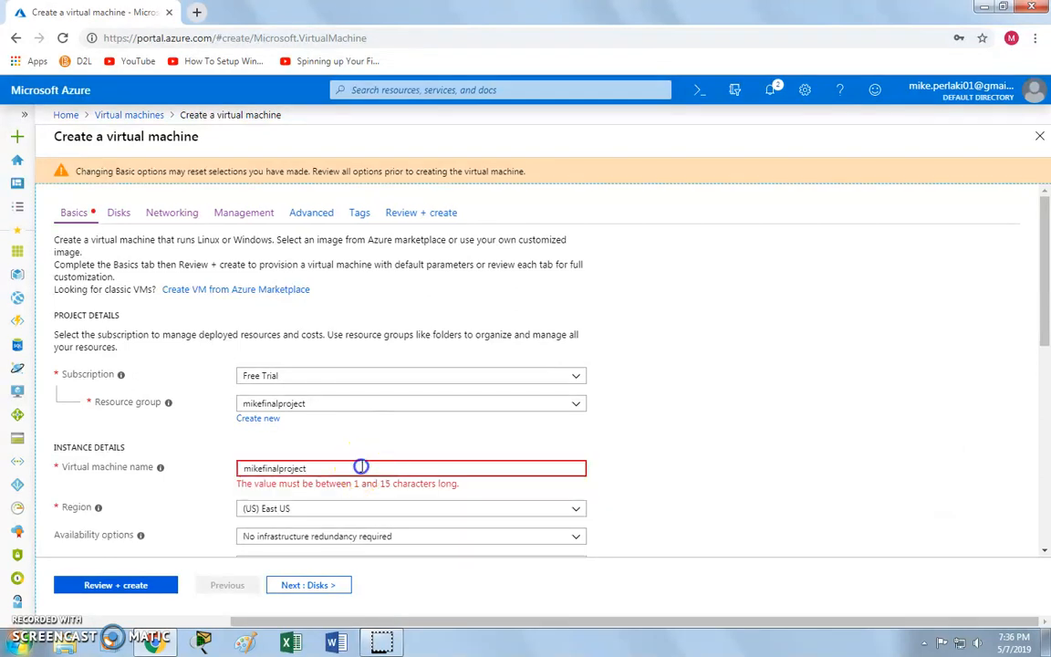
pyautogui.click(354, 467)
pyautogui.press('BackSpace')
pyautogui.press('BackSpace')
pyautogui.press('BackSpace')
pyautogui.press('BackSpace')
pyautogui.press('BackSpace')
pyautogui.press('BackSpace')
pyautogui.press('BackSpace')
pyautogui.click(352, 446)
pyautogui.click(350, 360)
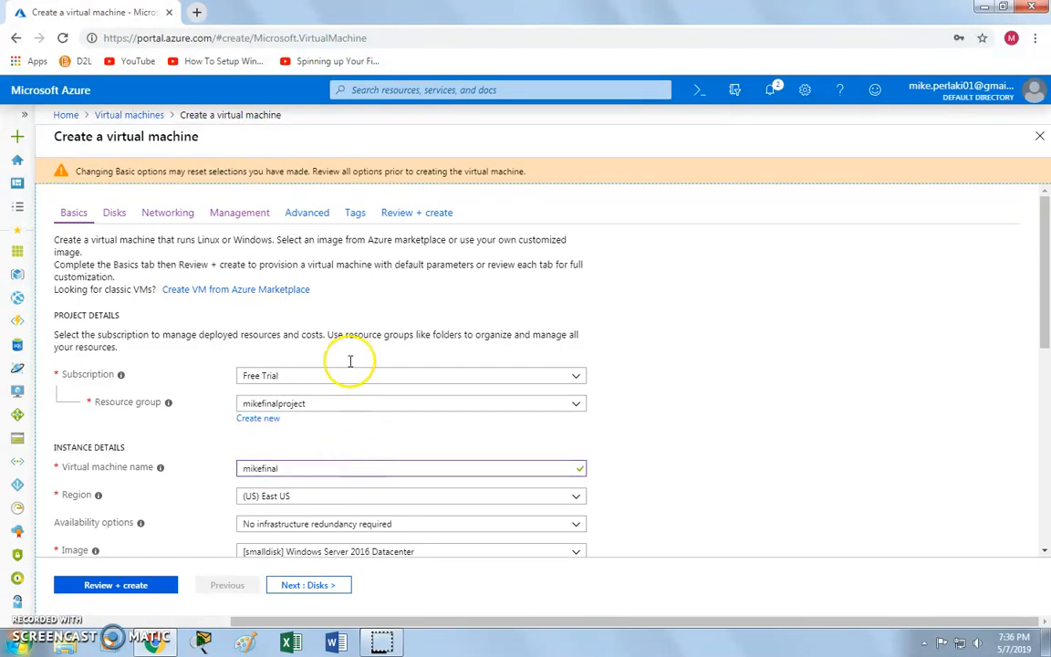
pyautogui.click(413, 212)
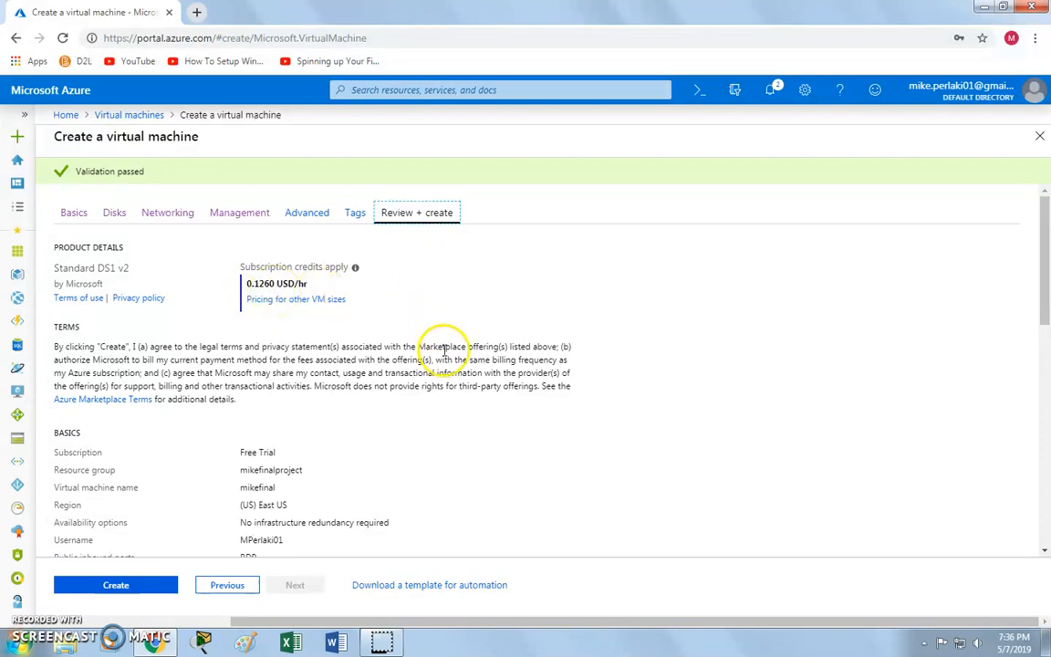
pyautogui.scroll(-3, 442, 358)
pyautogui.scroll(3, 365, 351)
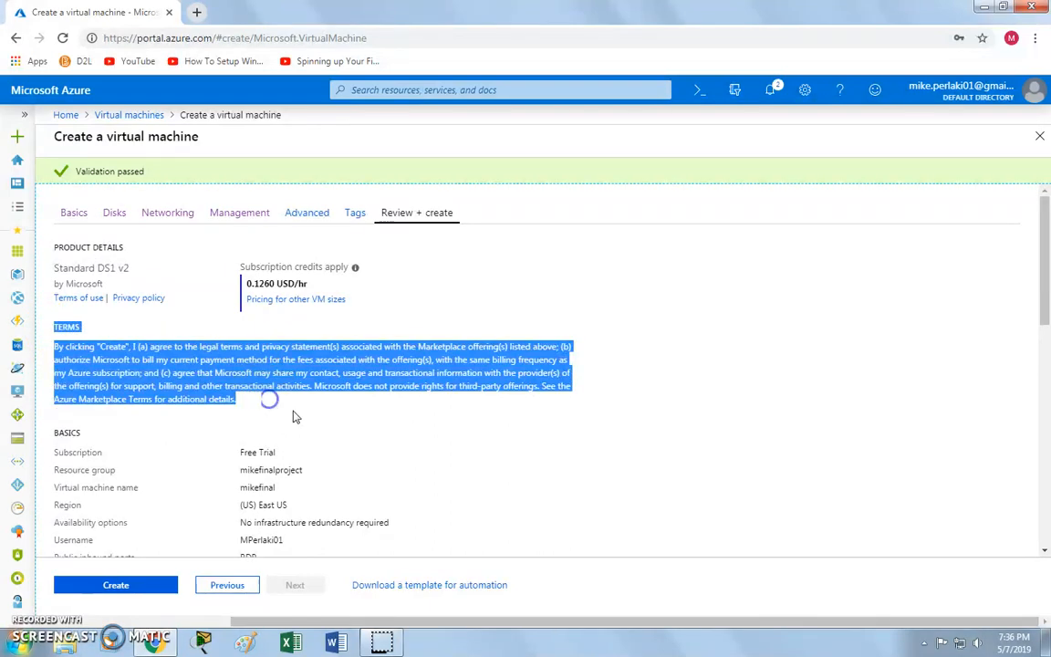
pyautogui.click(382, 443)
pyautogui.scroll(-1, 368, 402)
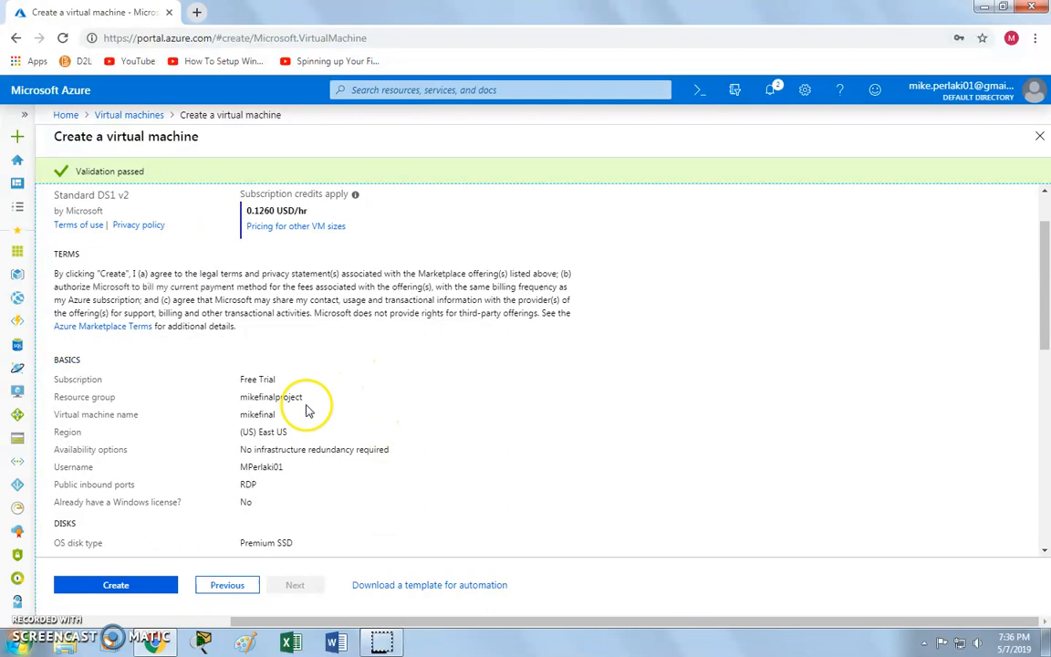
pyautogui.scroll(-2, 347, 438)
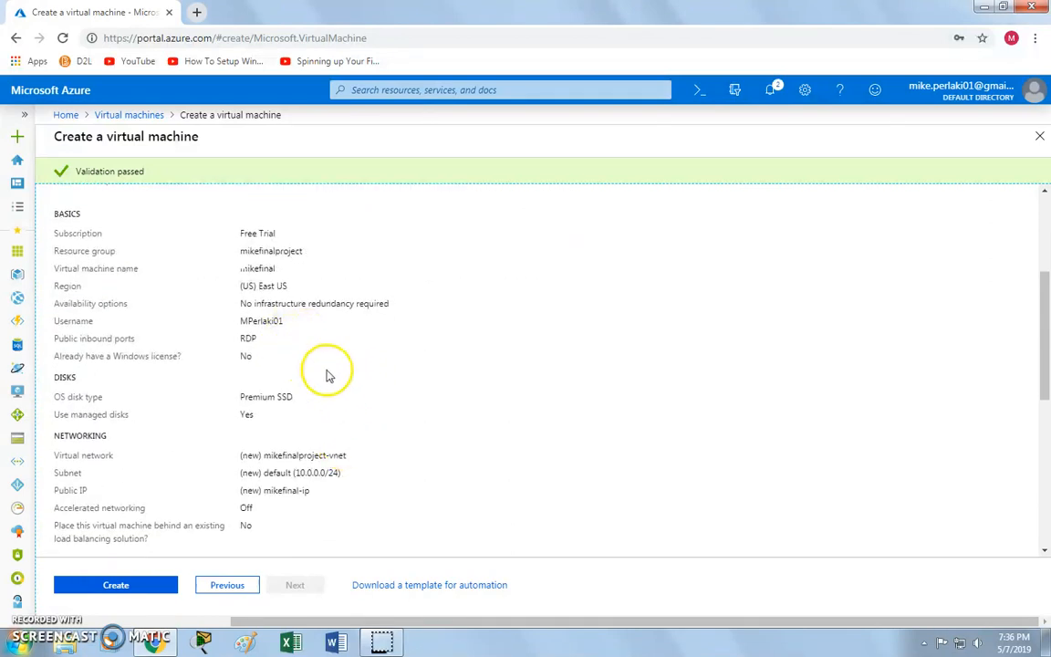
pyautogui.scroll(-4, 382, 432)
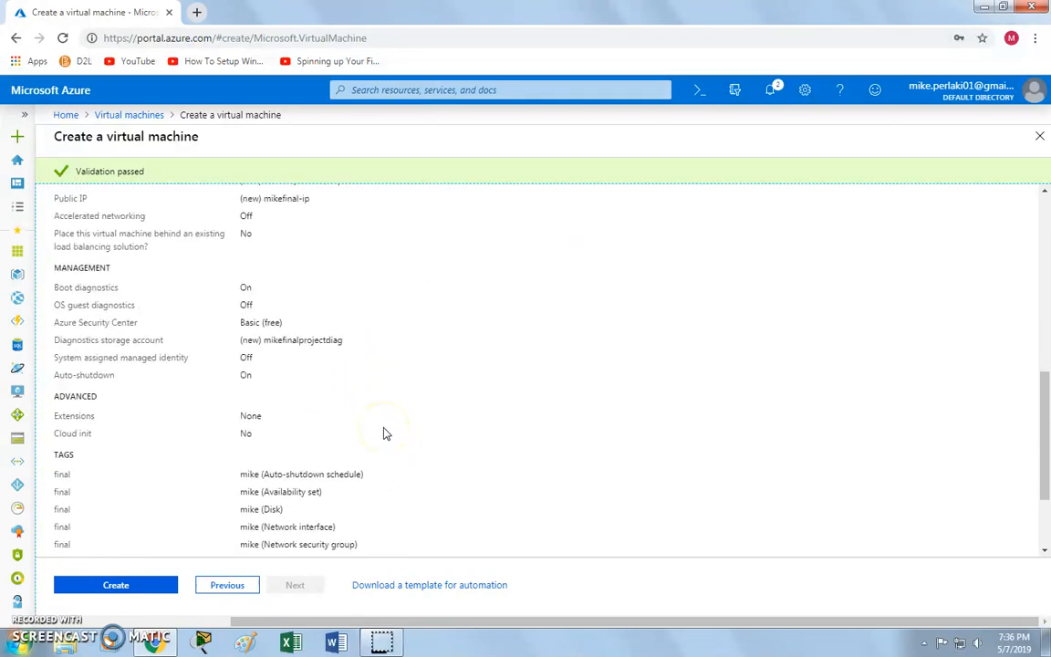
pyautogui.scroll(-2, 384, 434)
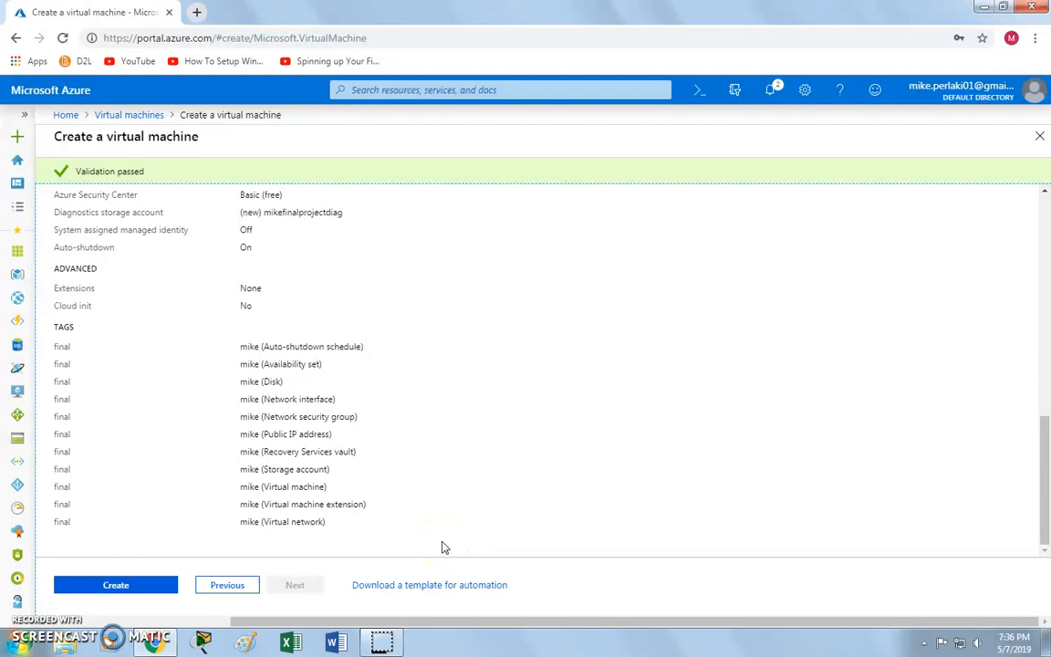
# Create the validated virtual machine and wait for the deployment to finish.
pyautogui.click(127, 587)
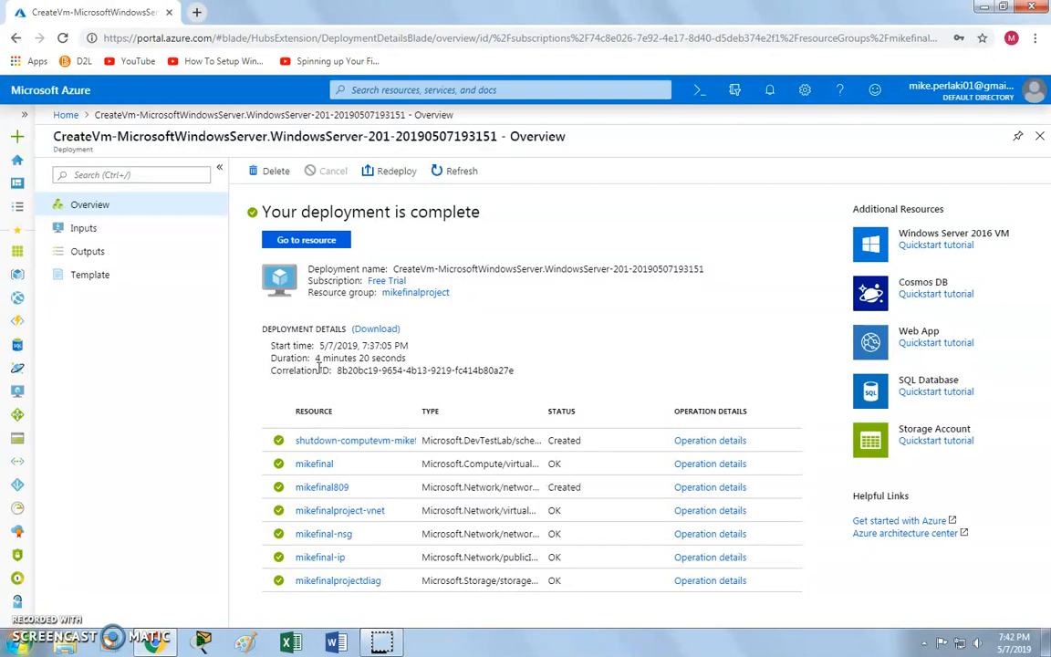
# Open the mikefinal VM resource and scroll through its overview details and monitoring charts.
pyautogui.click(306, 238)
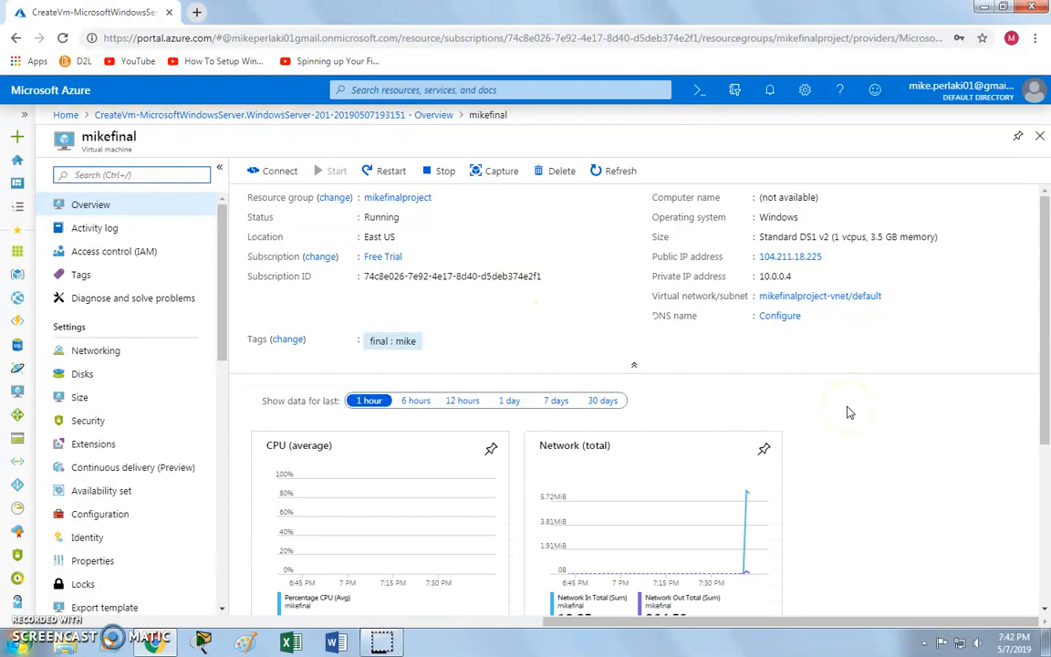
pyautogui.scroll(-2, 848, 412)
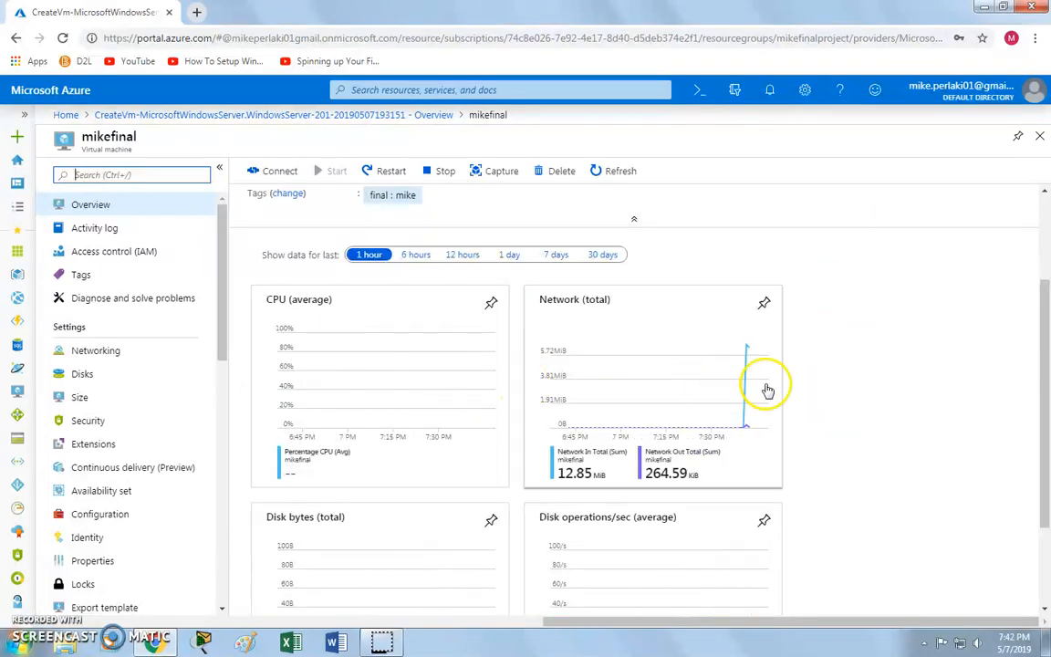
pyautogui.scroll(-2, 828, 380)
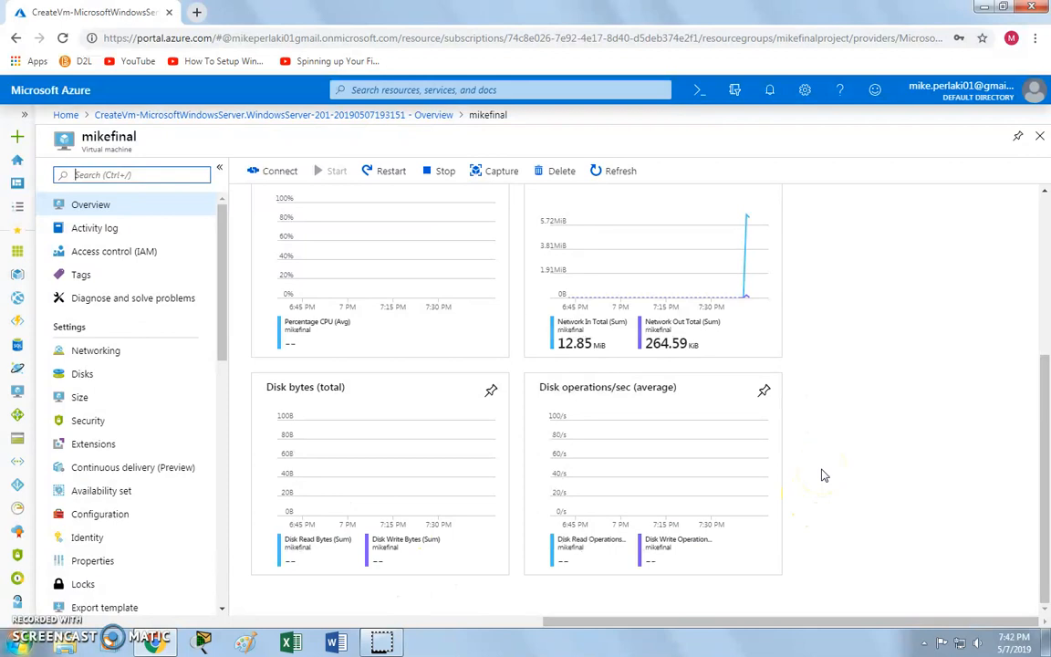
pyautogui.scroll(4, 824, 475)
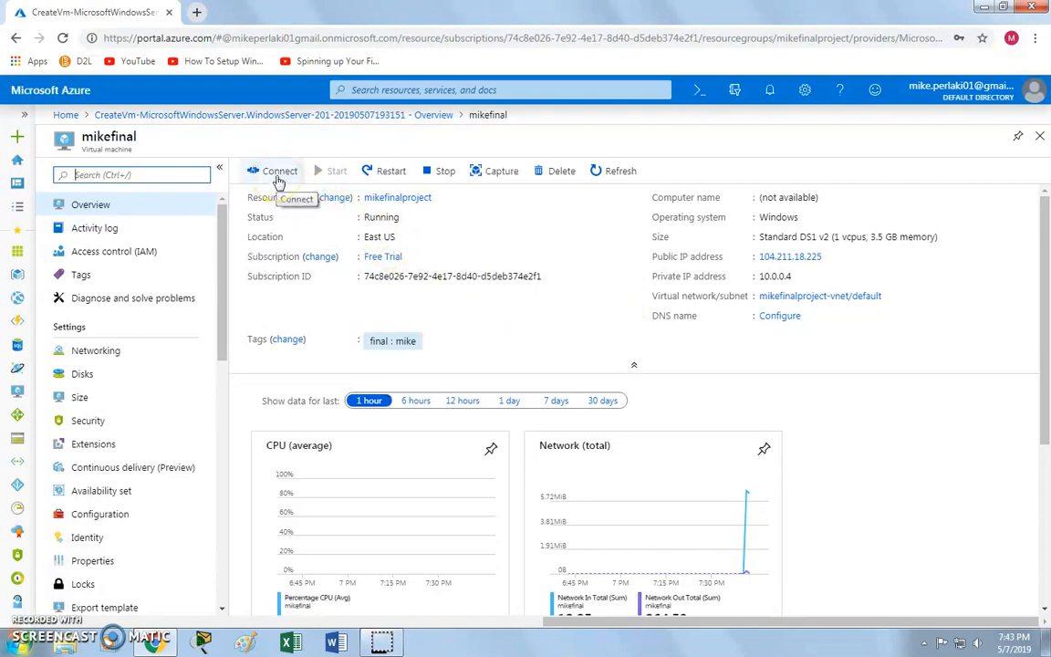
# Download the mikefinal.rdp file from the Connect options and open it.
pyautogui.click(278, 178)
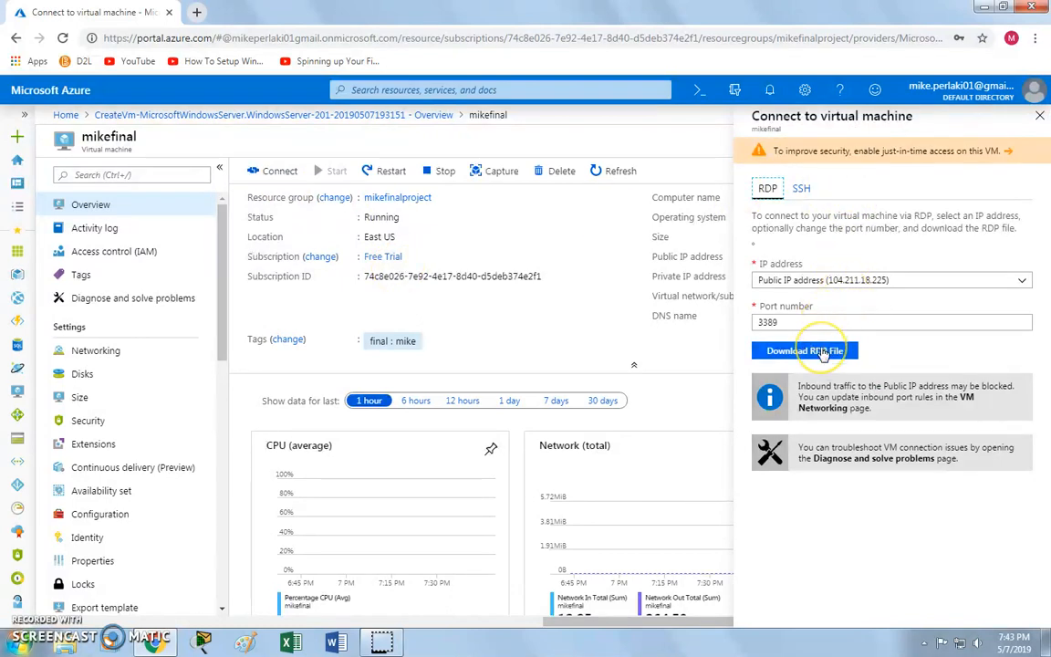
pyautogui.click(809, 353)
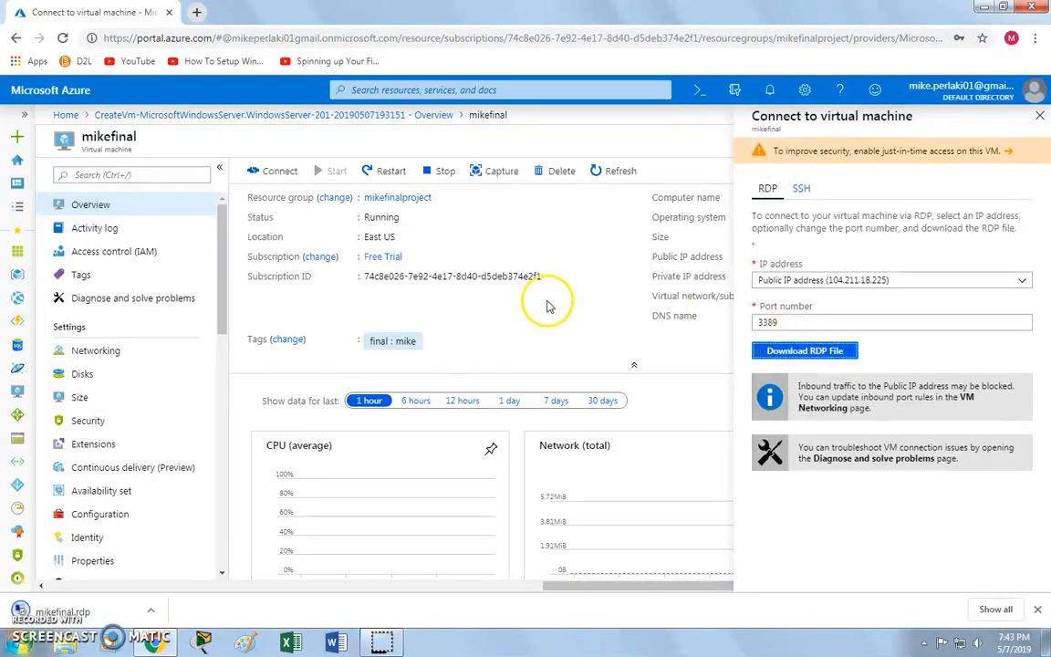
pyautogui.click(114, 611)
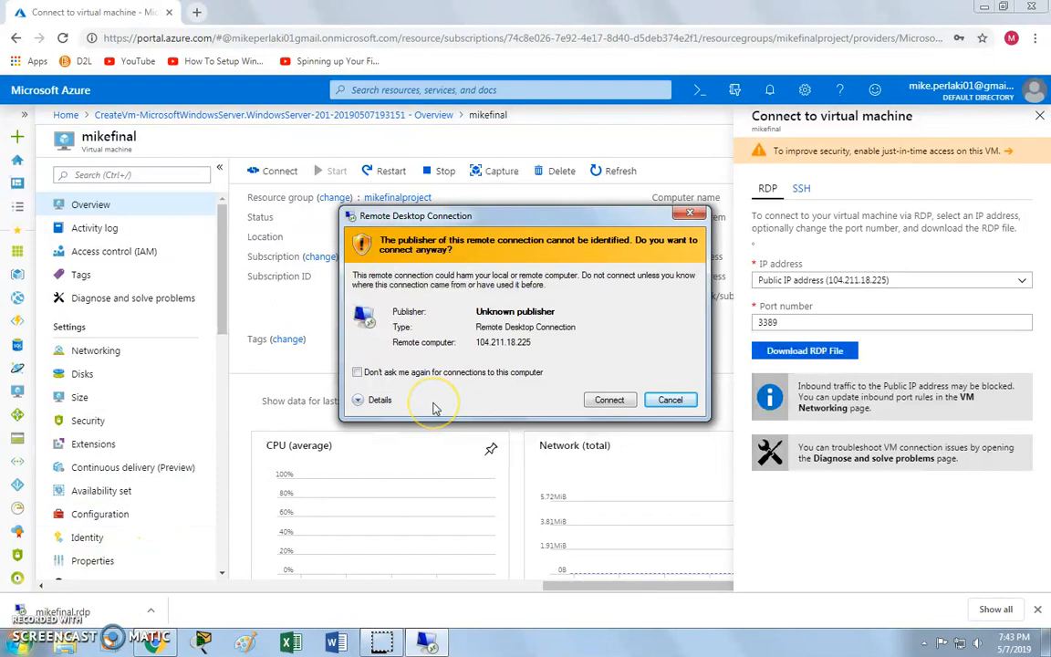
# Accept the unknown-publisher warning and try signing in twice with a password.
pyautogui.click(606, 400)
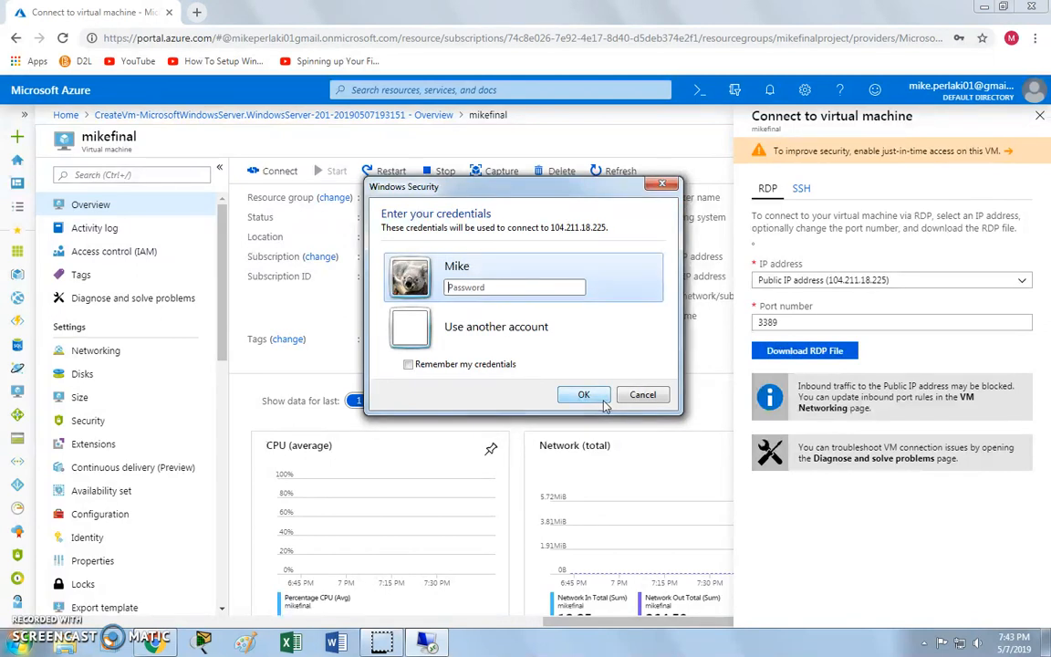
pyautogui.write('************')
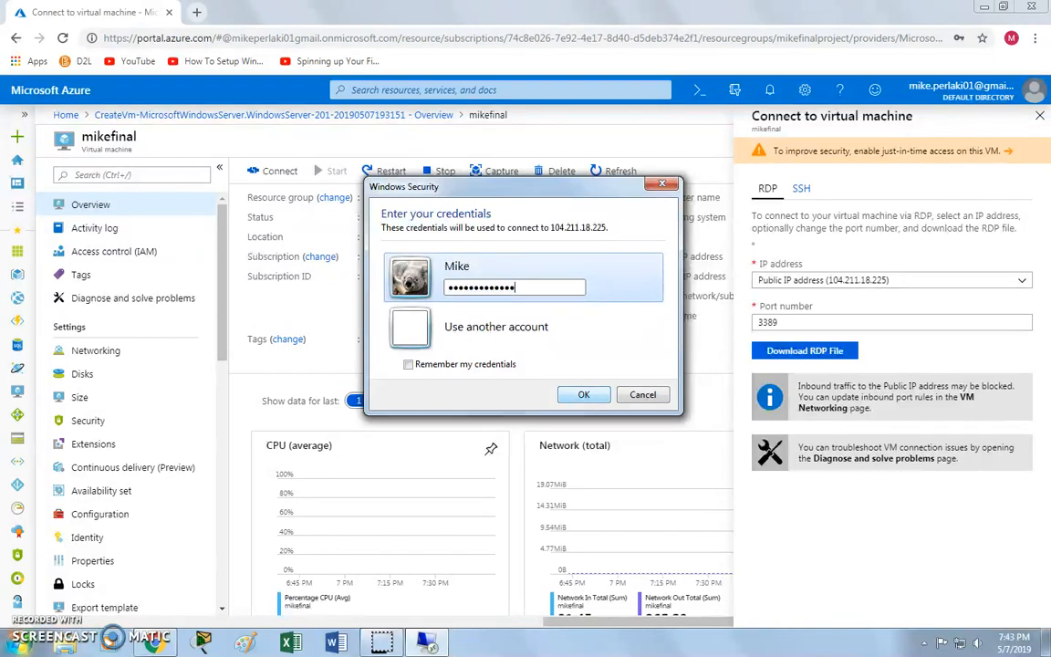
pyautogui.press('Return')
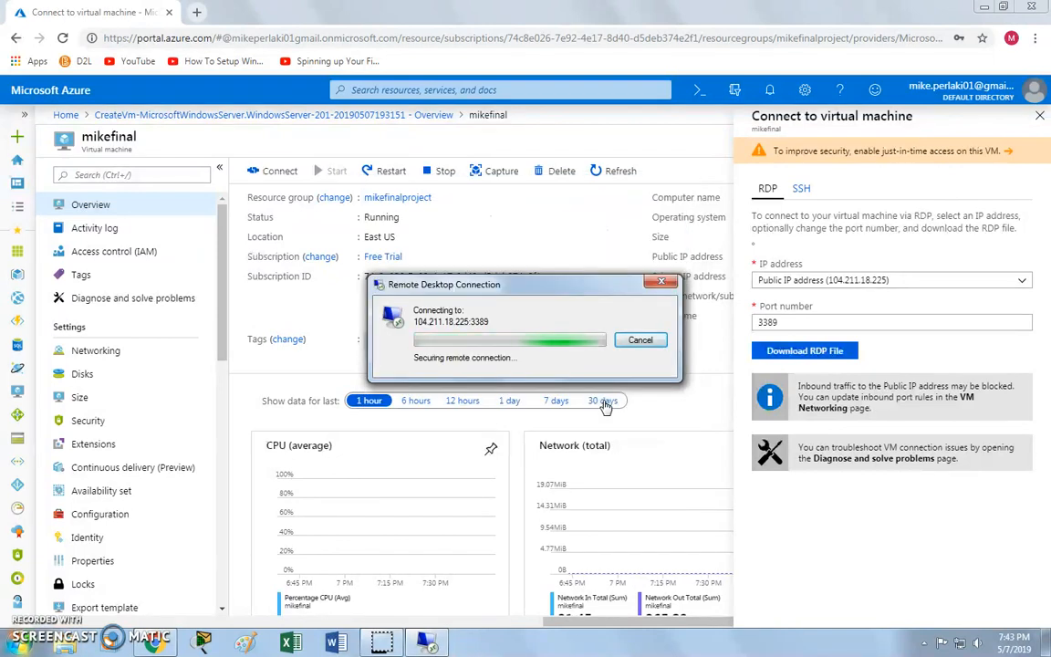
pyautogui.write('*********')
pyautogui.press('Return')
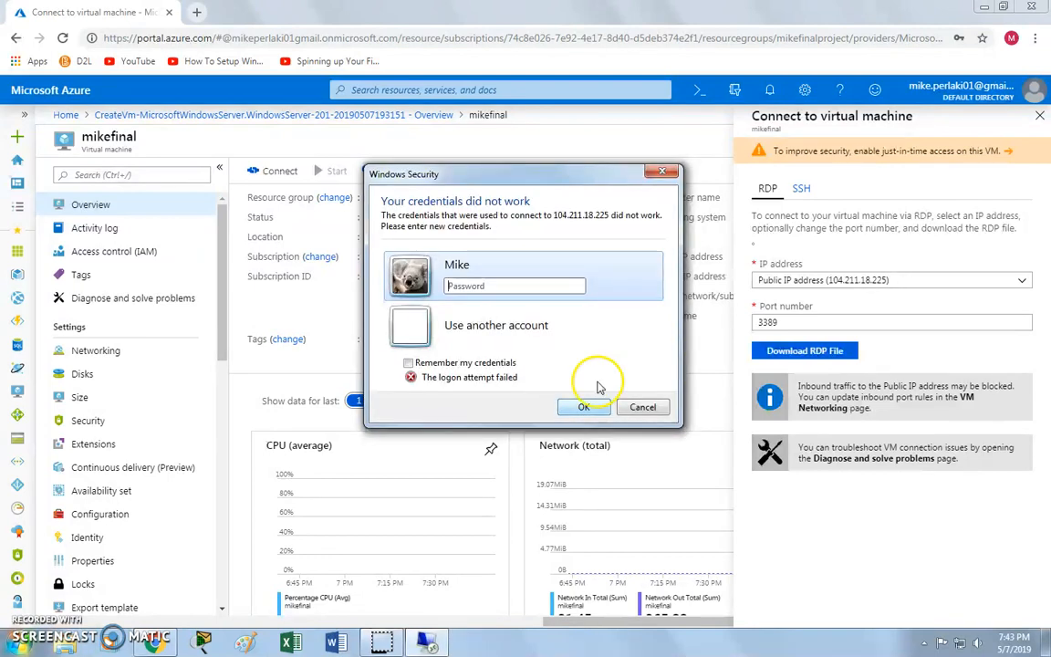
# Retry with two alternate account user names and passwords, then cancel the failed login prompt.
pyautogui.click(467, 331)
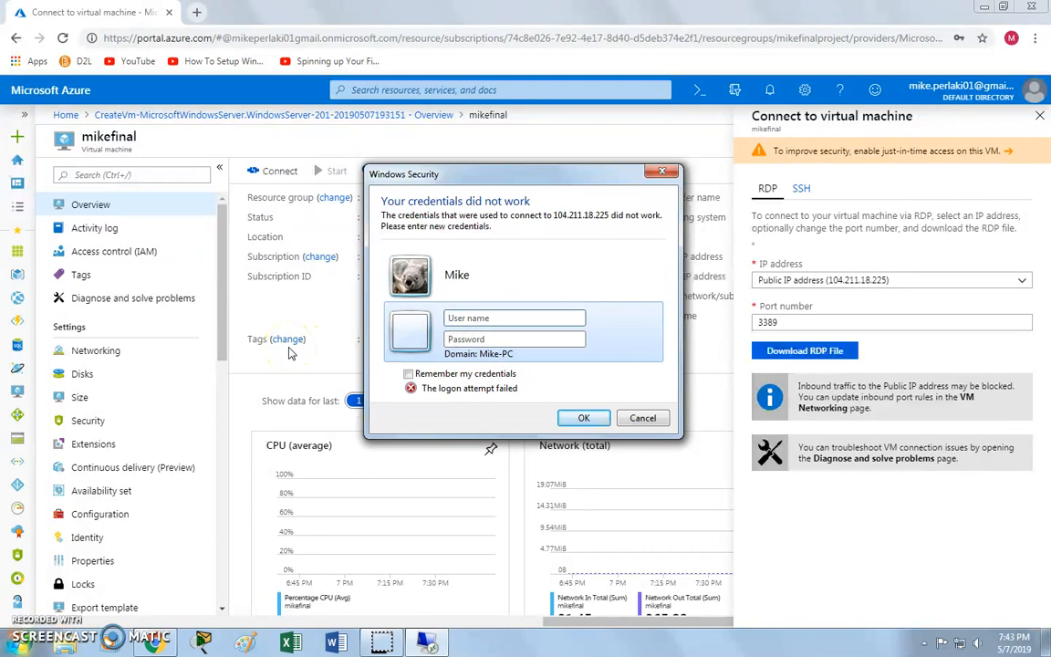
pyautogui.write('MPerlaki•••••••')
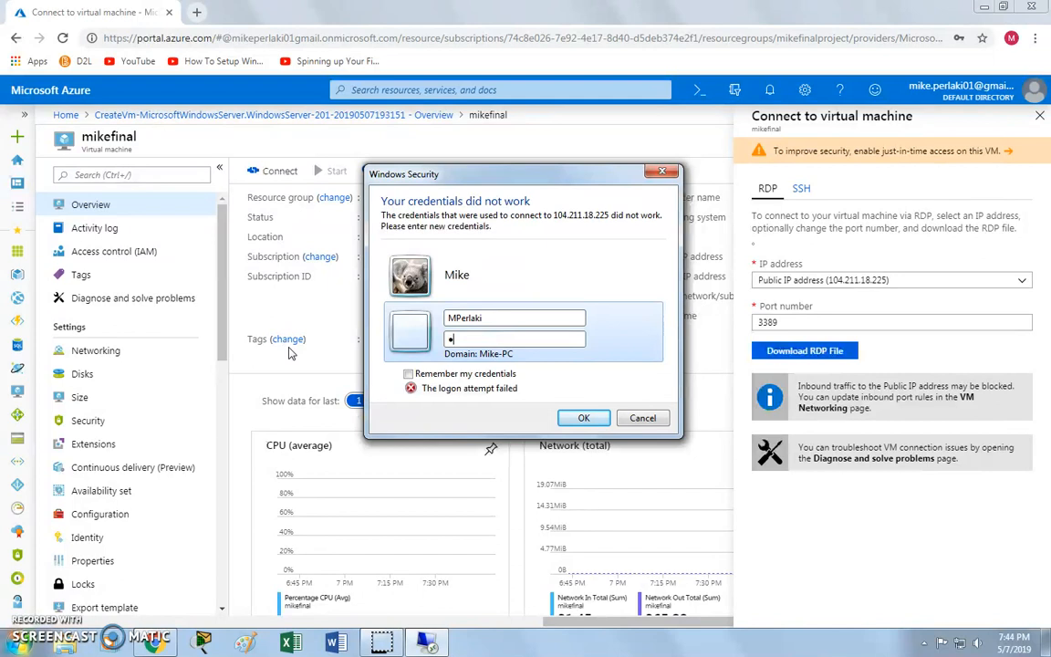
pyautogui.write('••••••')
pyautogui.click(313, 366)
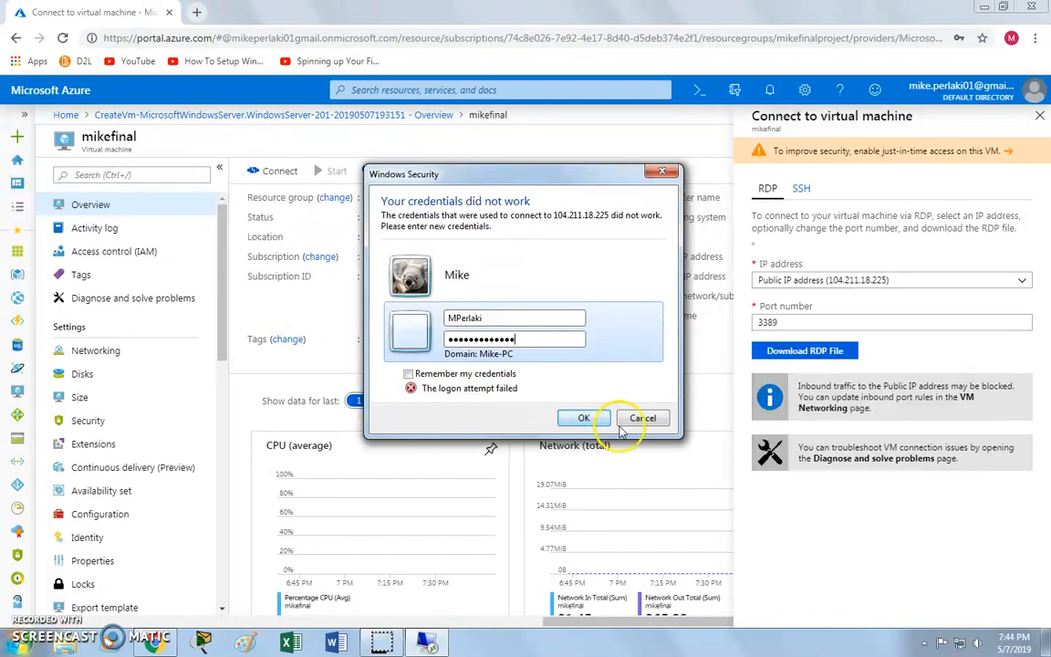
pyautogui.click(587, 418)
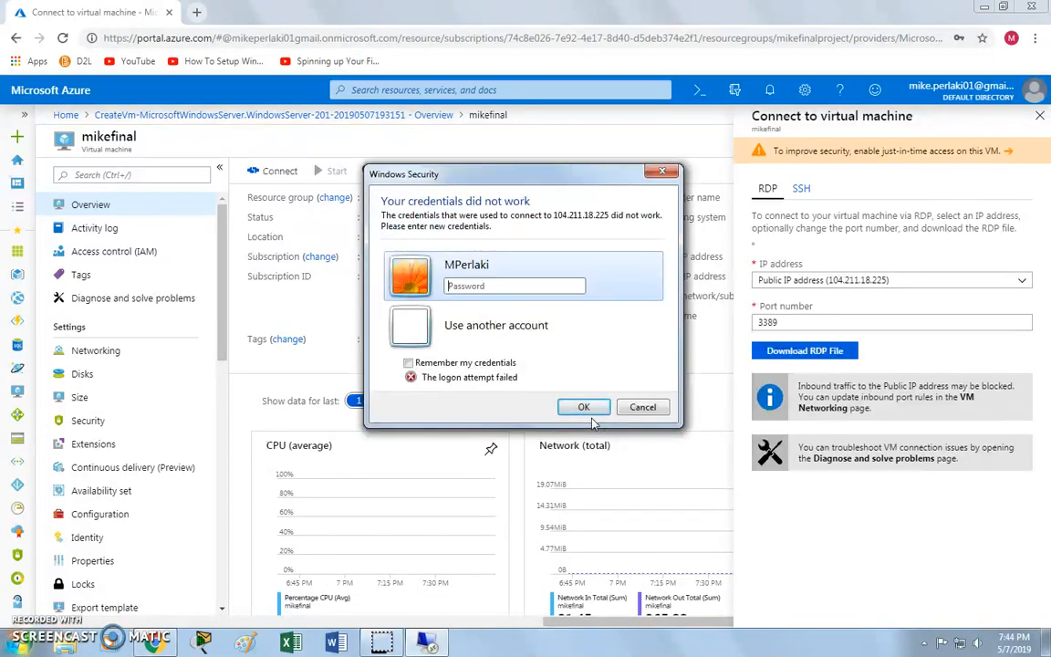
pyautogui.click(481, 328)
pyautogui.write('MPerlaki')
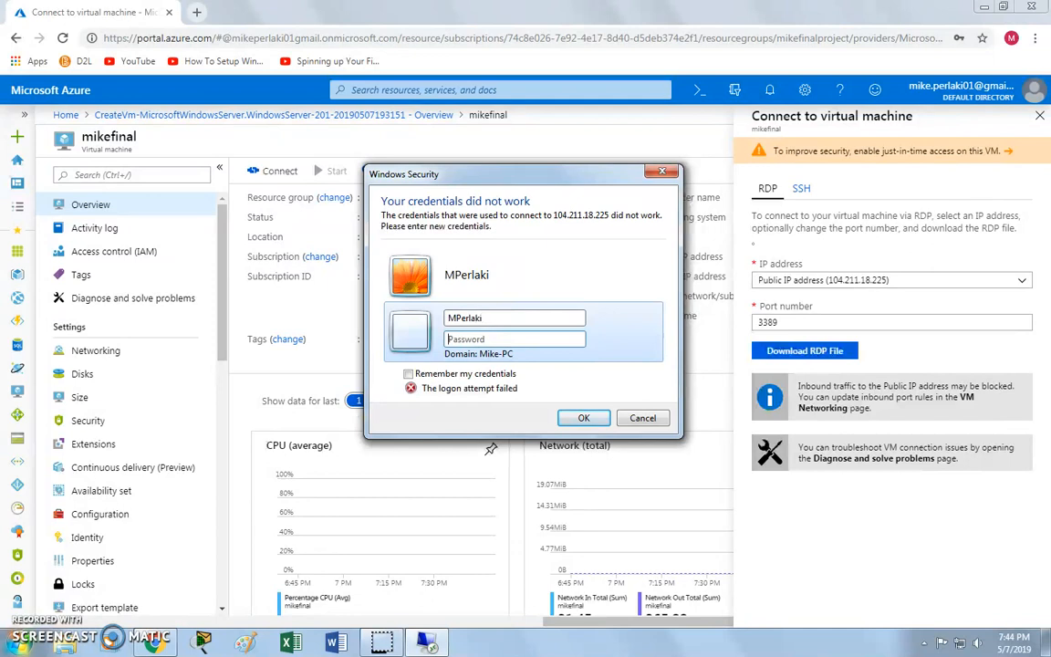
pyautogui.press('Tab')
pyautogui.write('•••••••••••••')
pyautogui.click(573, 418)
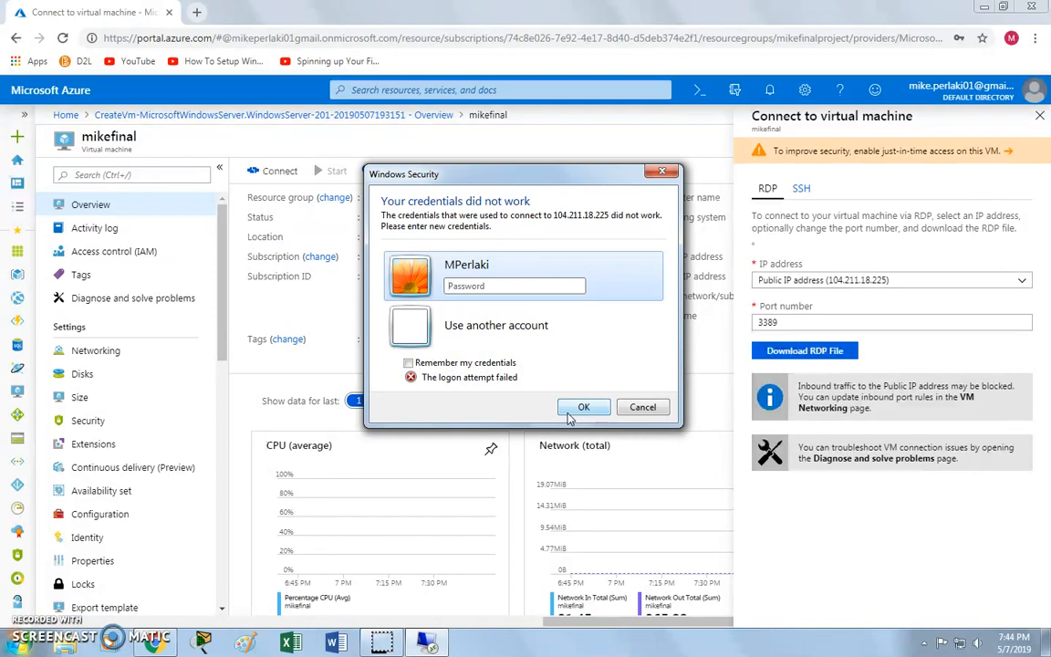
pyautogui.click(642, 407)
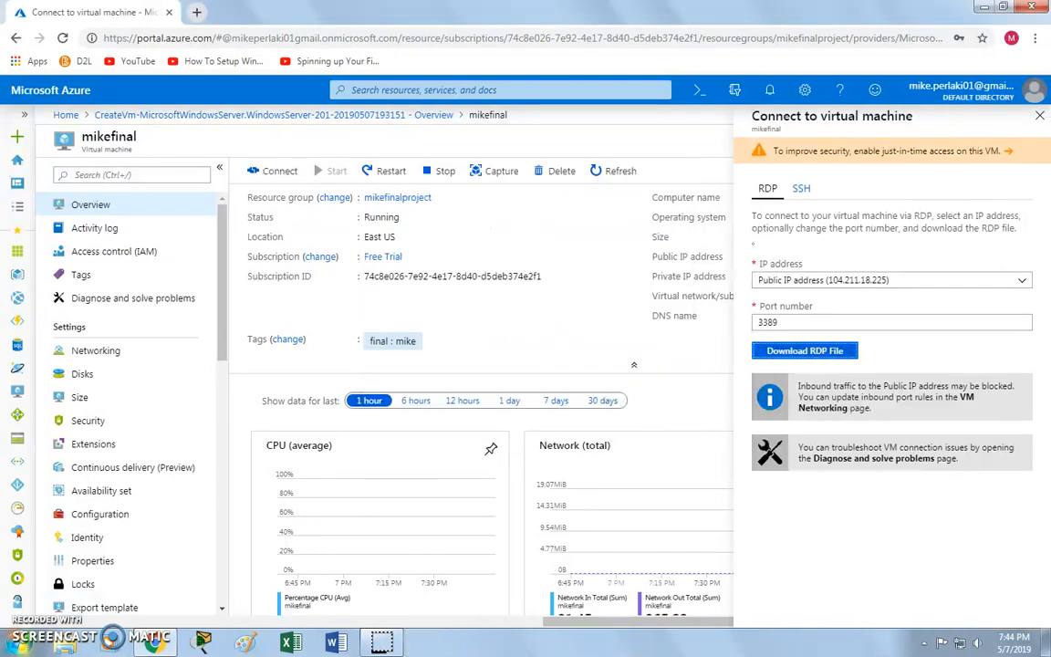
# Sign in with the admin account's user name and password and accept the untrusted certificate.
pyautogui.write('MPerlaki')
pyautogui.write('01')
pyautogui.press('Tab')
pyautogui.write('*********')
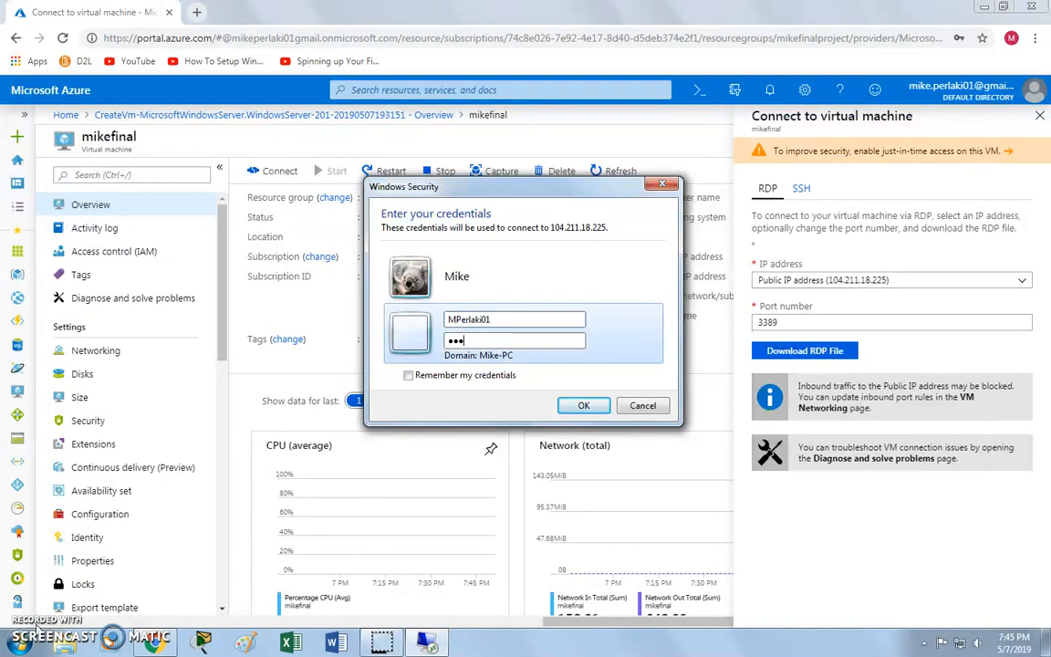
pyautogui.write('****')
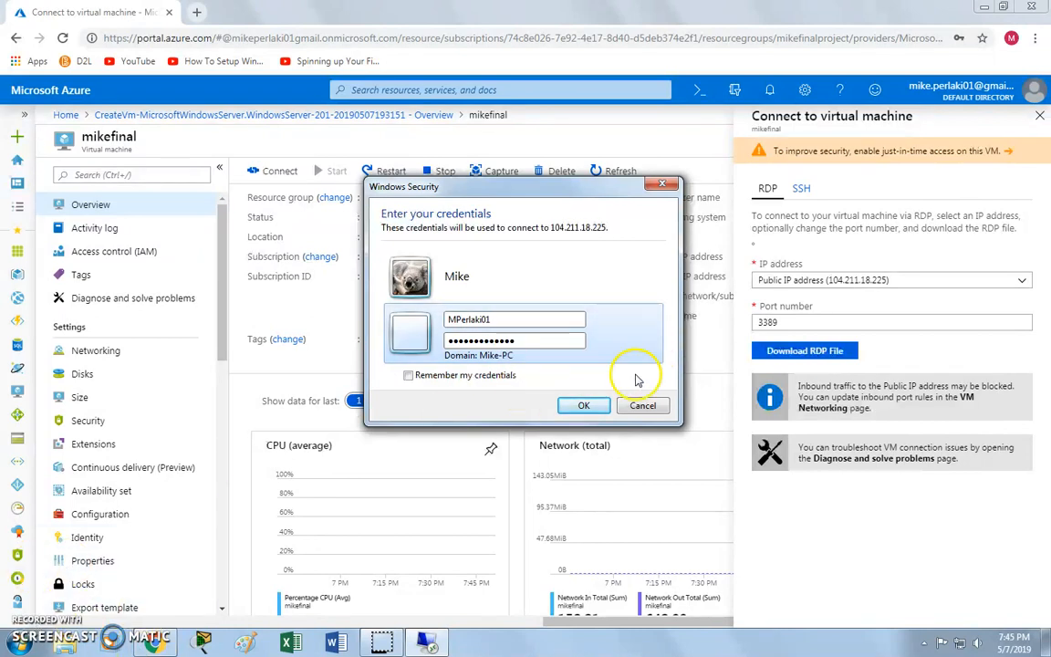
pyautogui.click(584, 405)
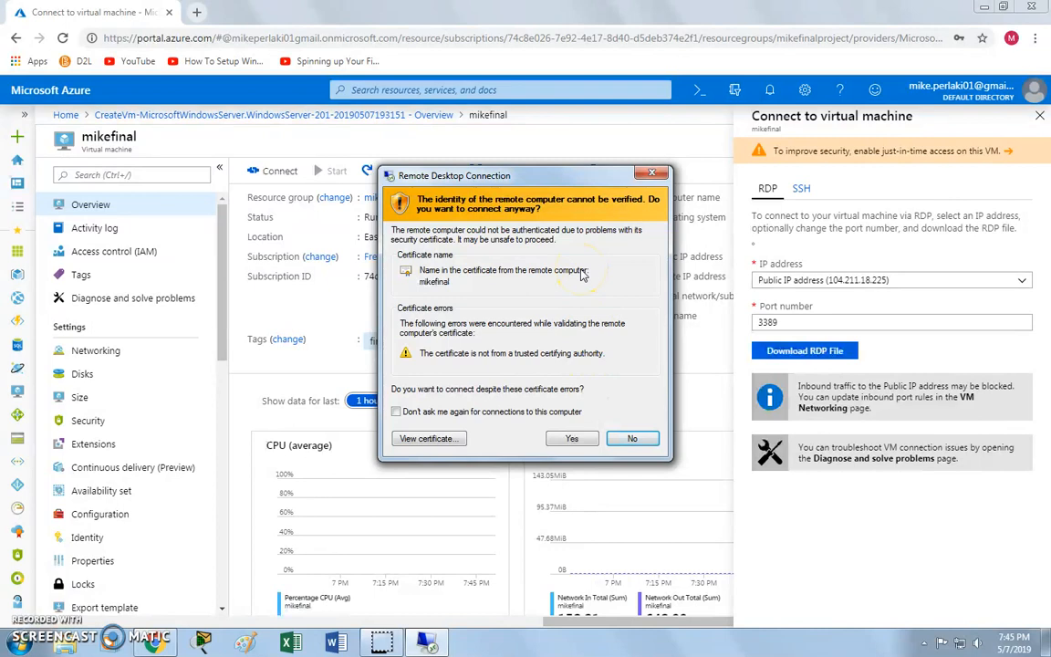
pyautogui.click(573, 440)
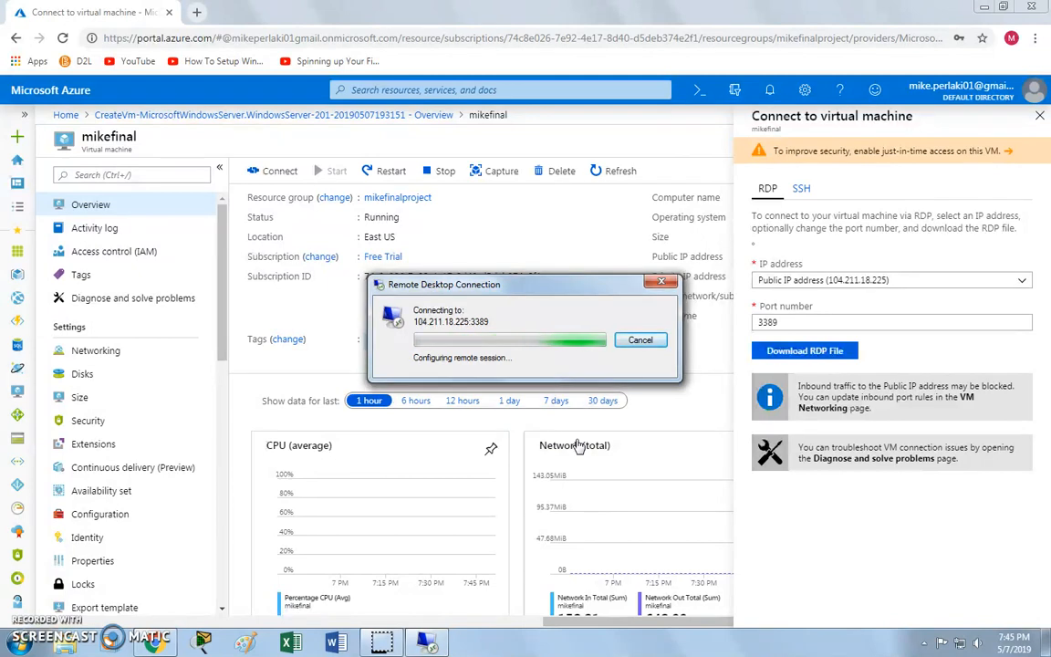